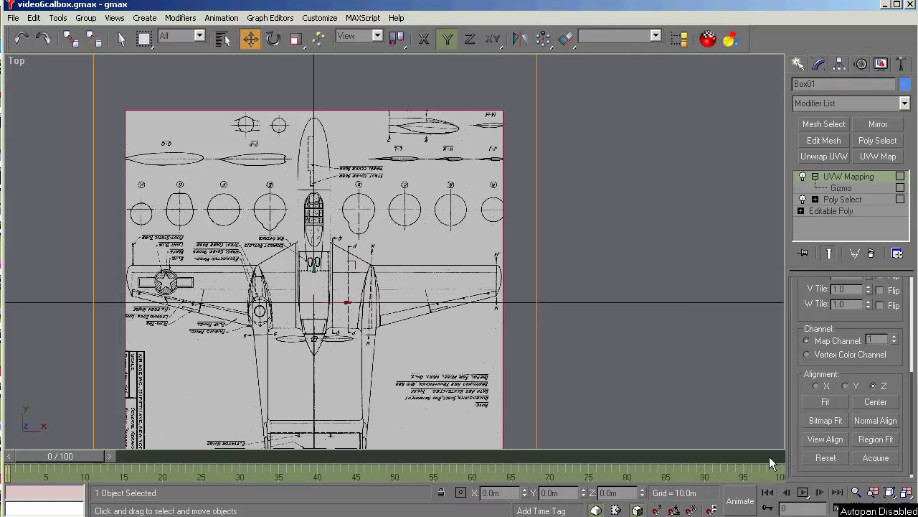
Zoom the Top view in so the blueprint-mapped box fills most of the viewport
left_click(890, 493)
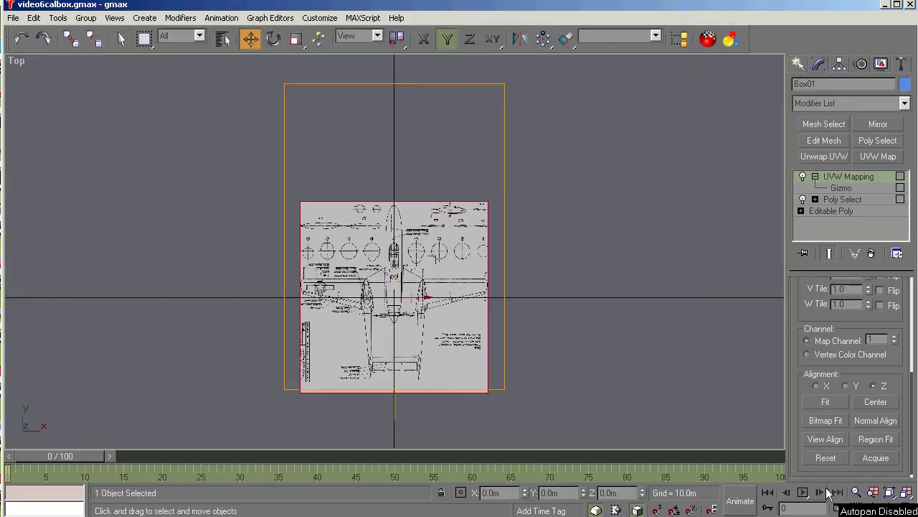
left_click(856, 492)
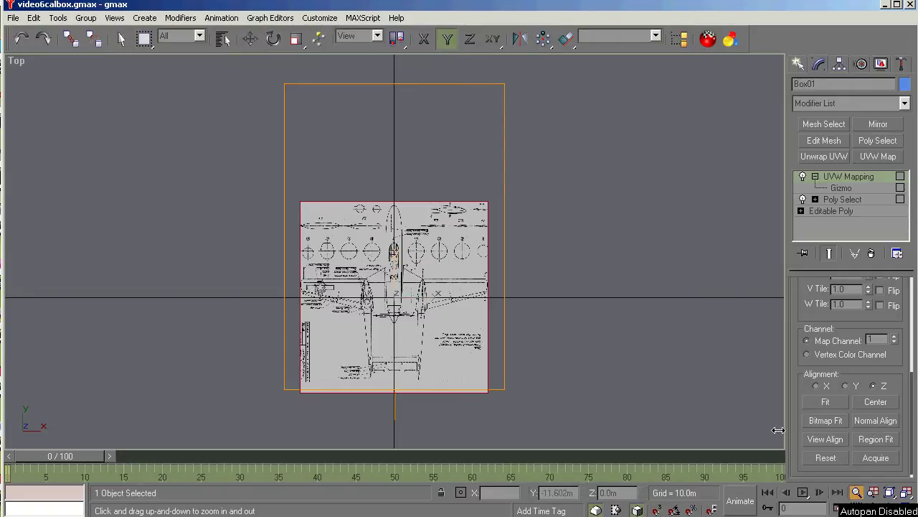
left_click_drag(400, 257, 395, 178)
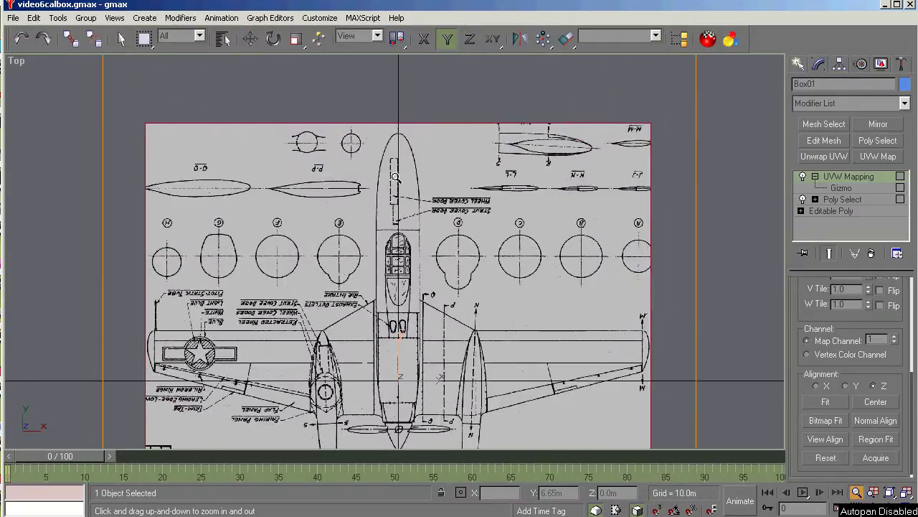
Move the UVW Mapping gizmo up along Y until the nose tip meets the box's top edge
left_click(840, 188)
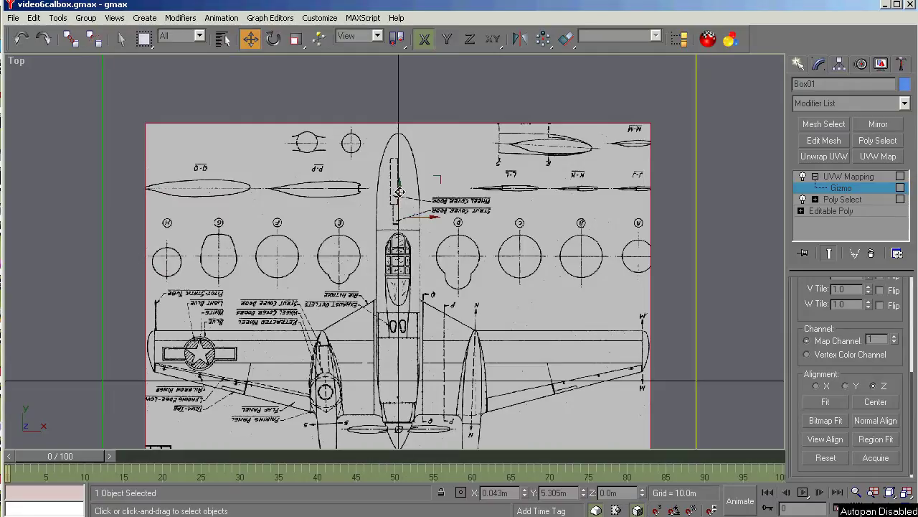
left_click_drag(399, 192, 397, 182)
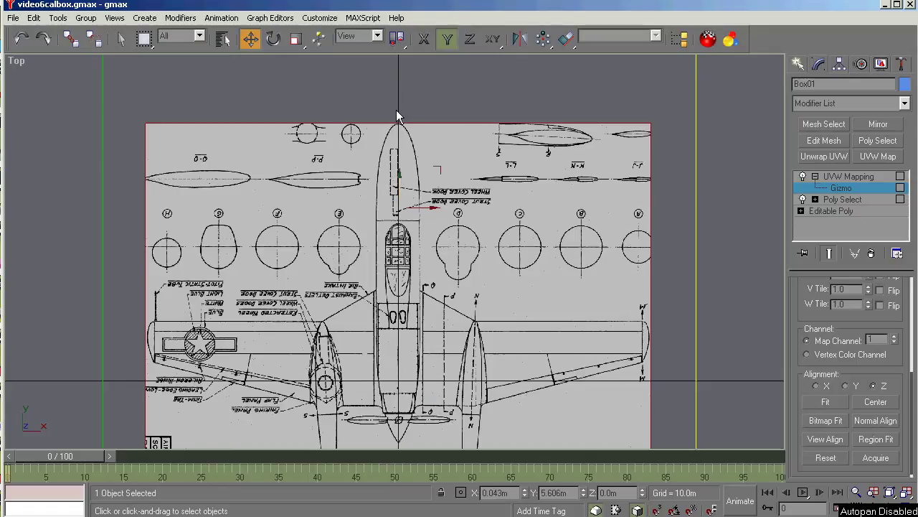
scroll(396, 110, "up", 8)
scroll(404, 152, "up", 1)
scroll(399, 140, "down", 7)
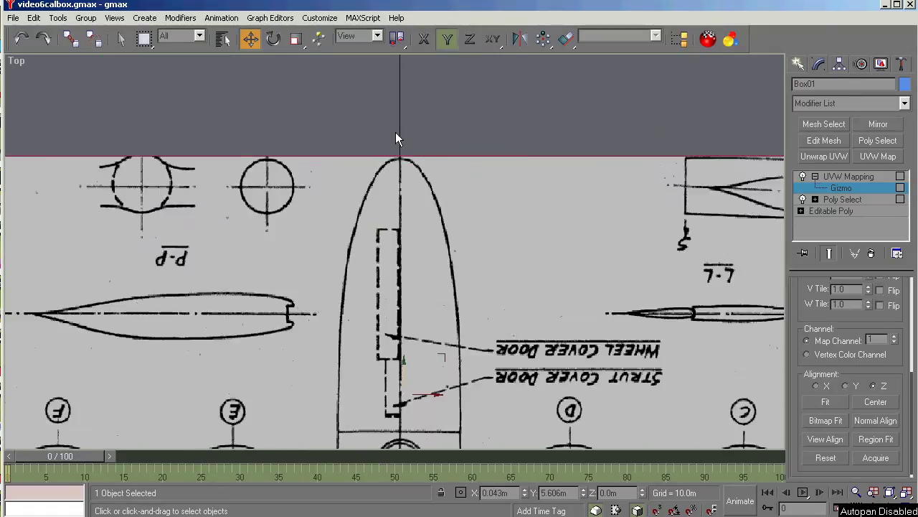
scroll(395, 136, "up", 6)
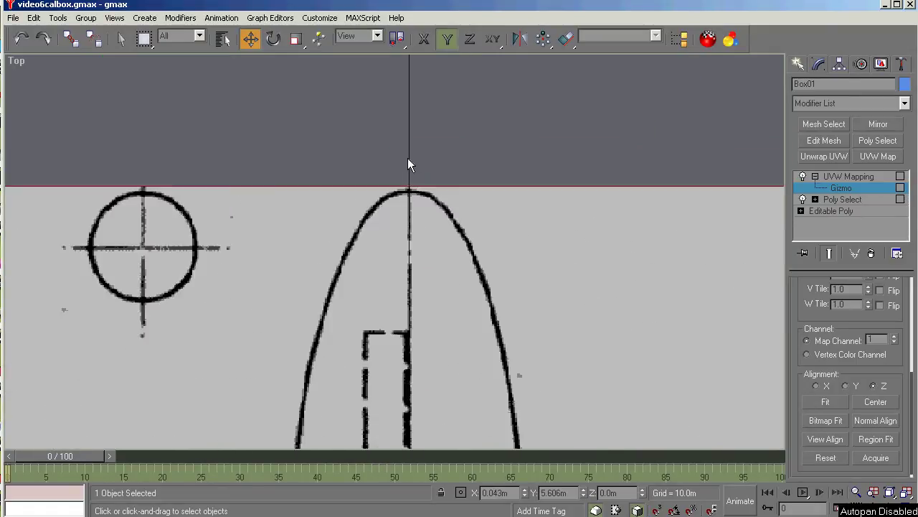
scroll(407, 157, "down", 4)
scroll(406, 155, "down", 2)
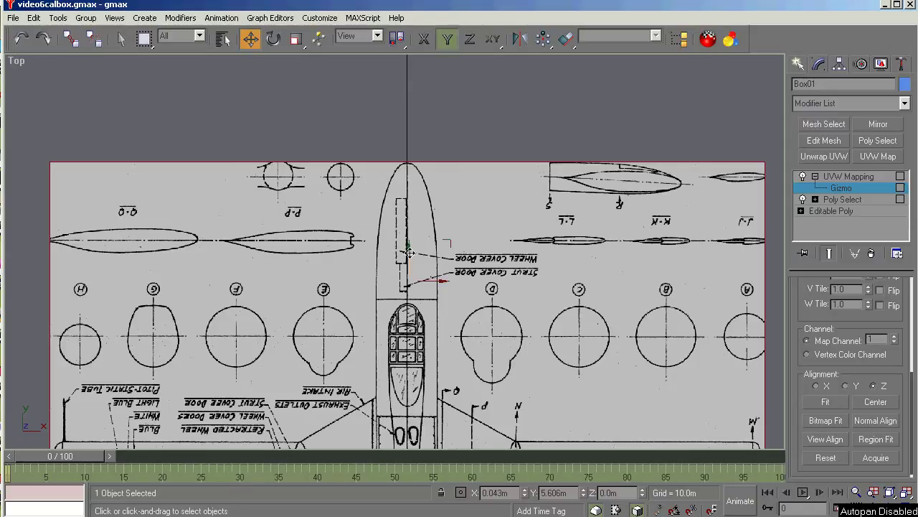
scroll(361, 185, "down", 2)
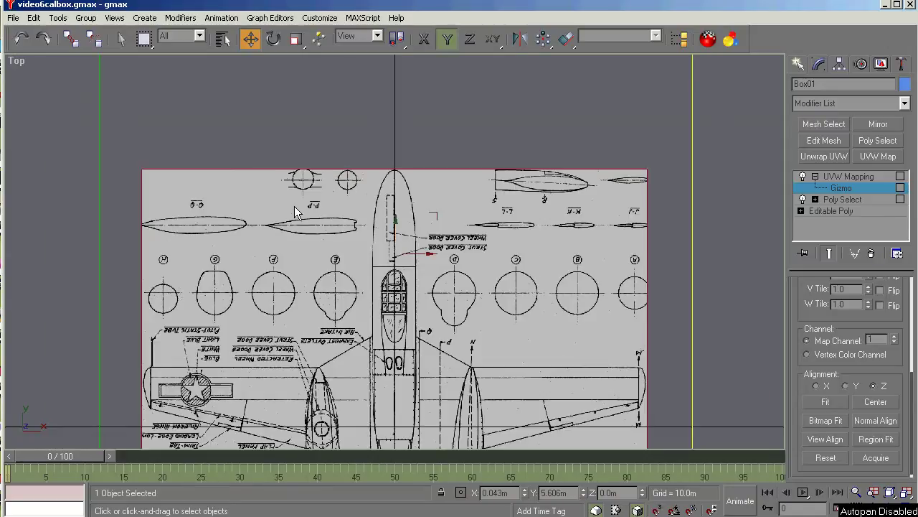
scroll(657, 387, "up", 4)
scroll(648, 381, "down", 4)
scroll(187, 393, "up", 3)
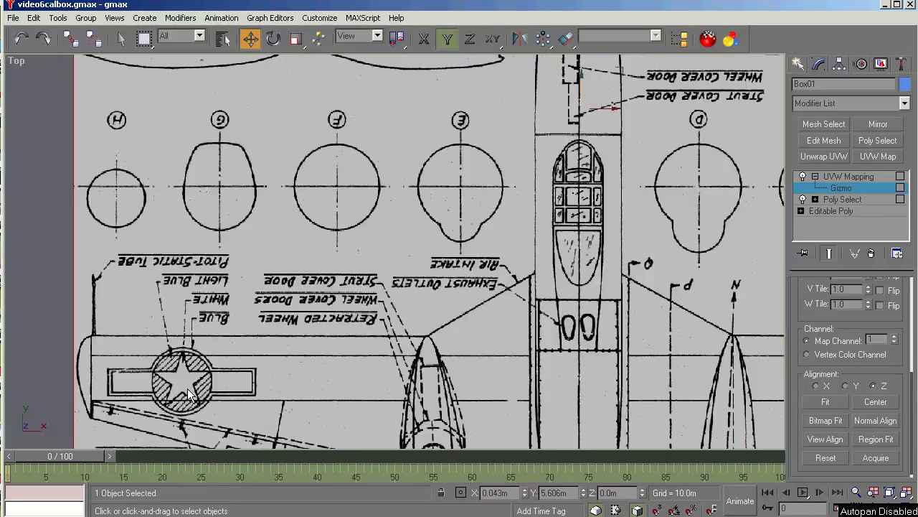
scroll(188, 394, "down", 3)
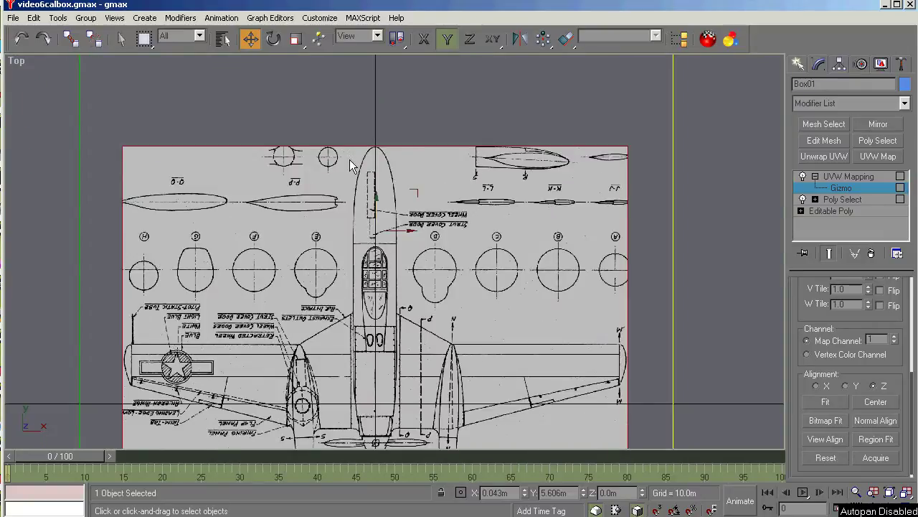
left_click(295, 41)
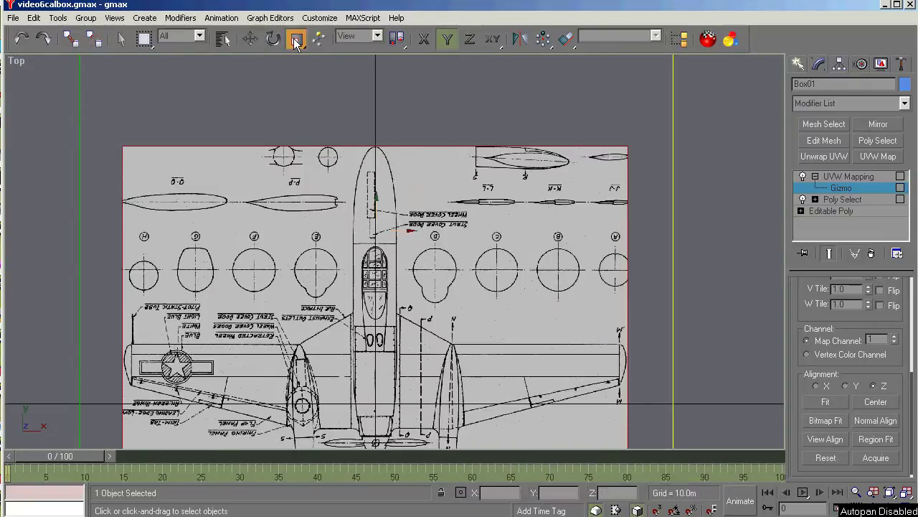
right_click(296, 41)
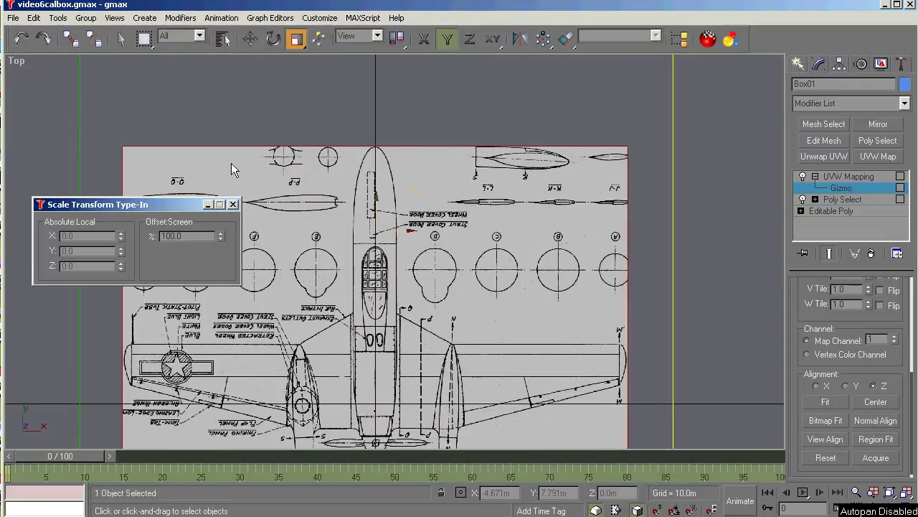
left_click(233, 206)
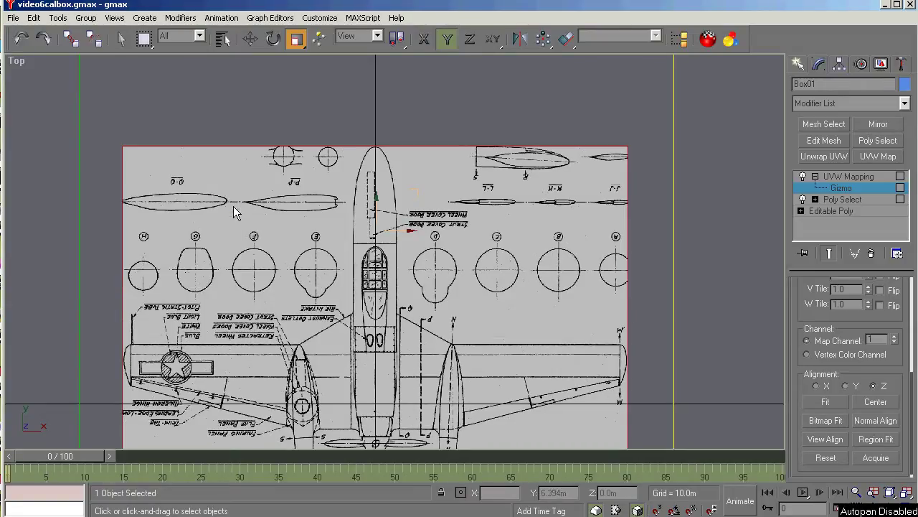
left_click(249, 40)
scroll(393, 123, "up", 6)
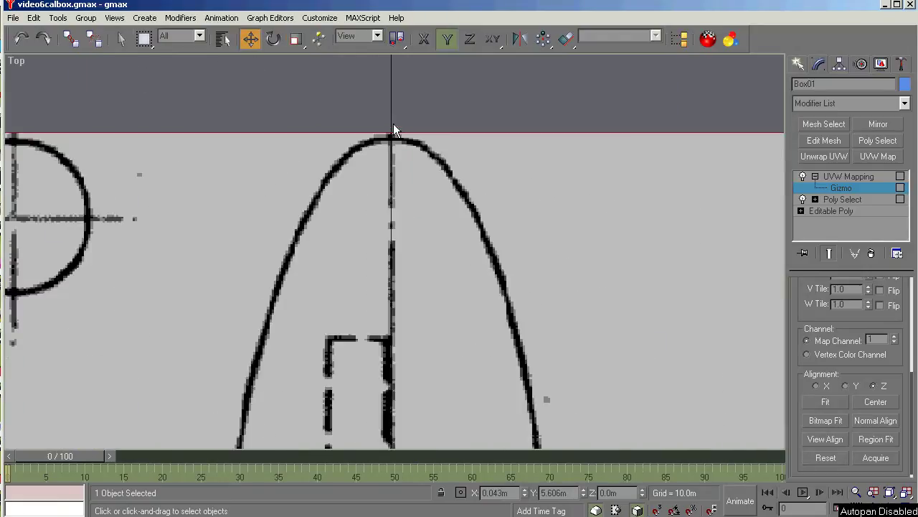
scroll(393, 123, "down", 8)
scroll(218, 280, "up", 6)
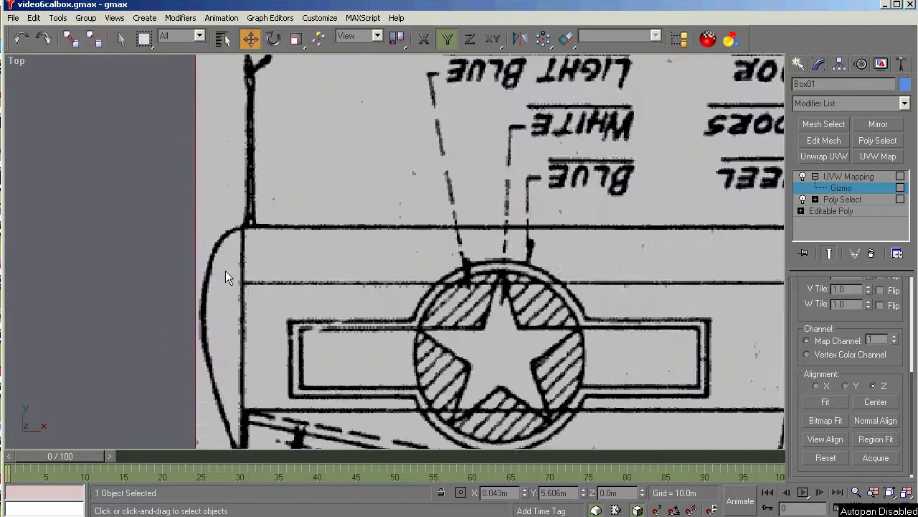
scroll(161, 265, "down", 7)
scroll(663, 269, "up", 6)
scroll(648, 274, "down", 1)
scroll(646, 267, "down", 4)
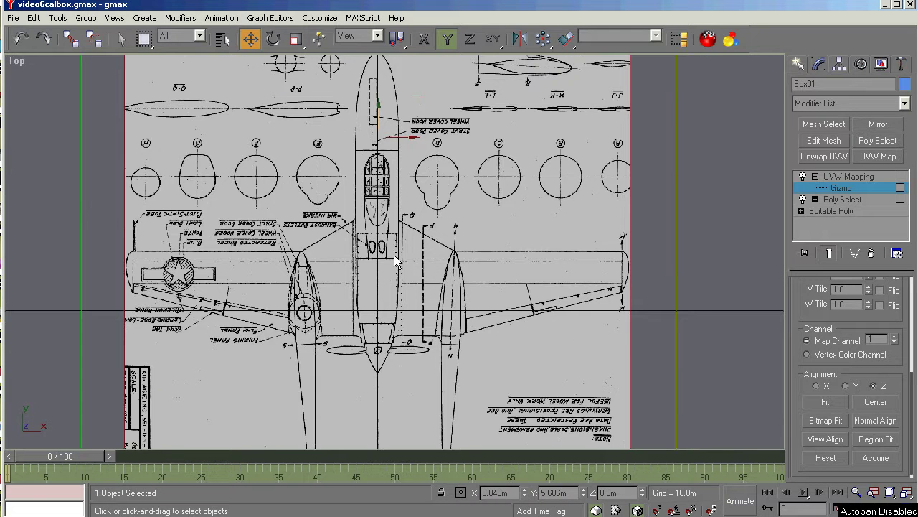
scroll(396, 261, "up", 2)
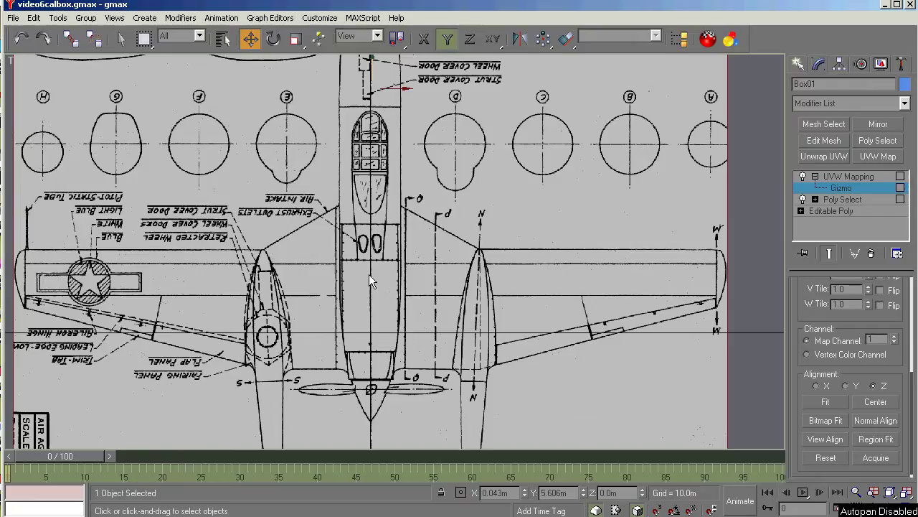
scroll(369, 274, "down", 4)
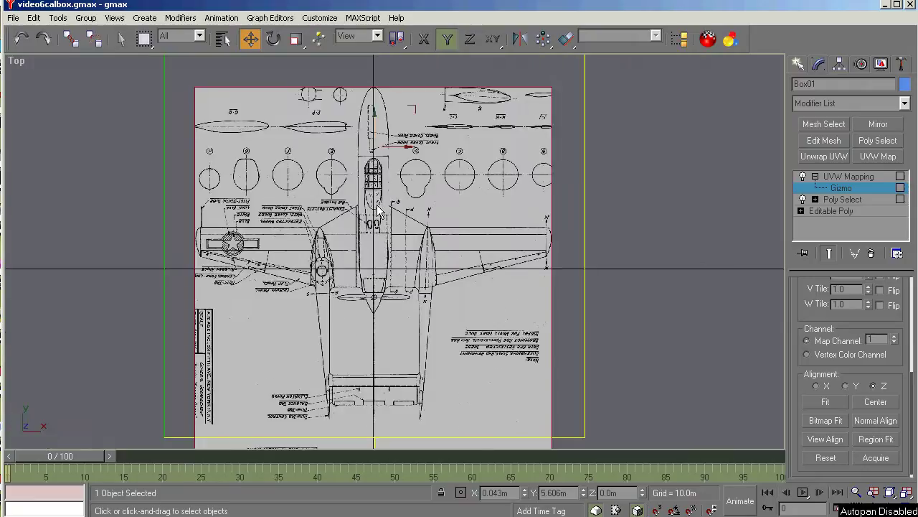
scroll(395, 184, "up", 1)
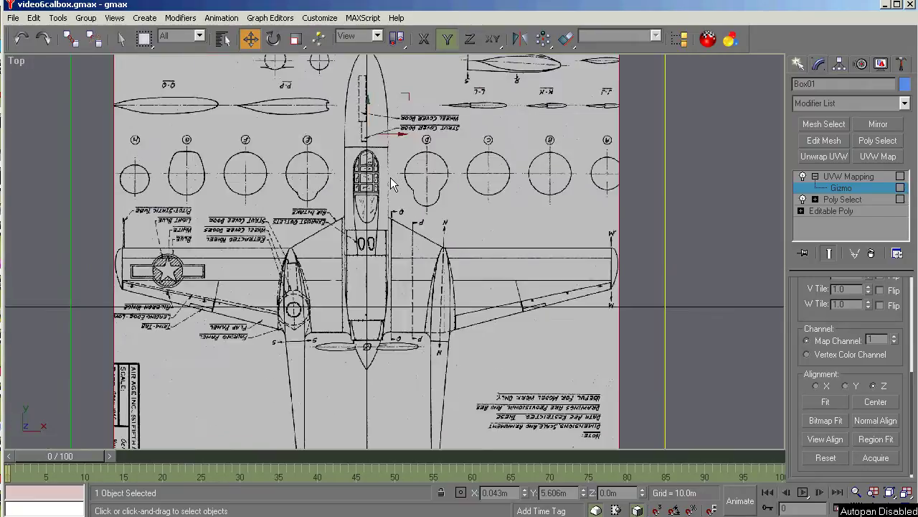
scroll(393, 185, "down", 1)
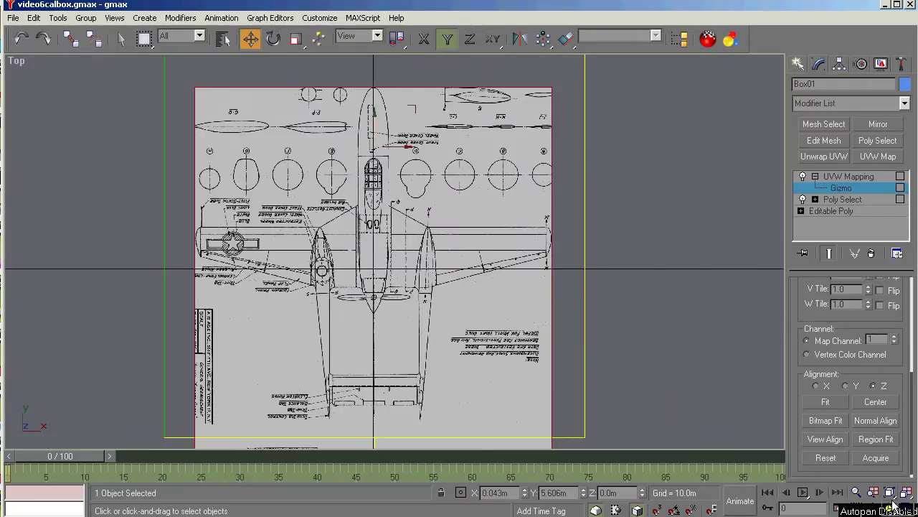
Orbit the Top view to a tilted view of the box's textured sides, then return to Top
left_click(889, 508)
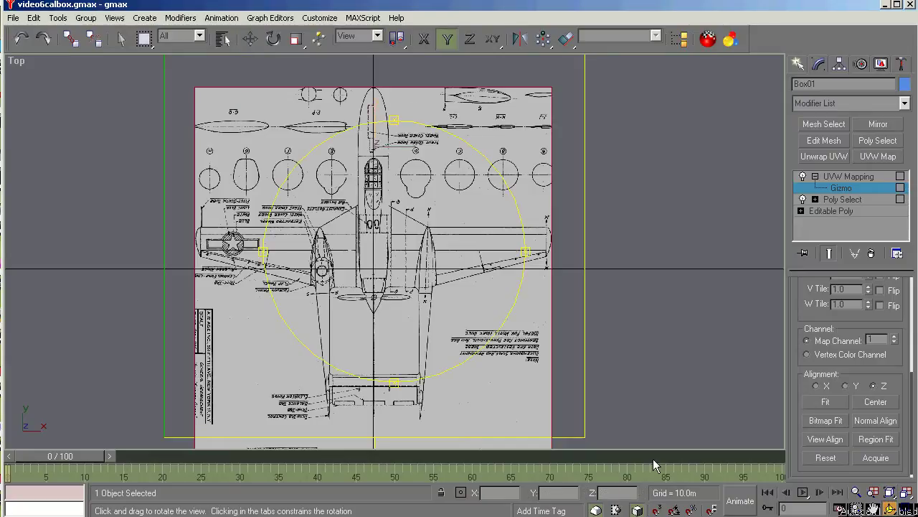
left_click_drag(391, 381, 388, 133)
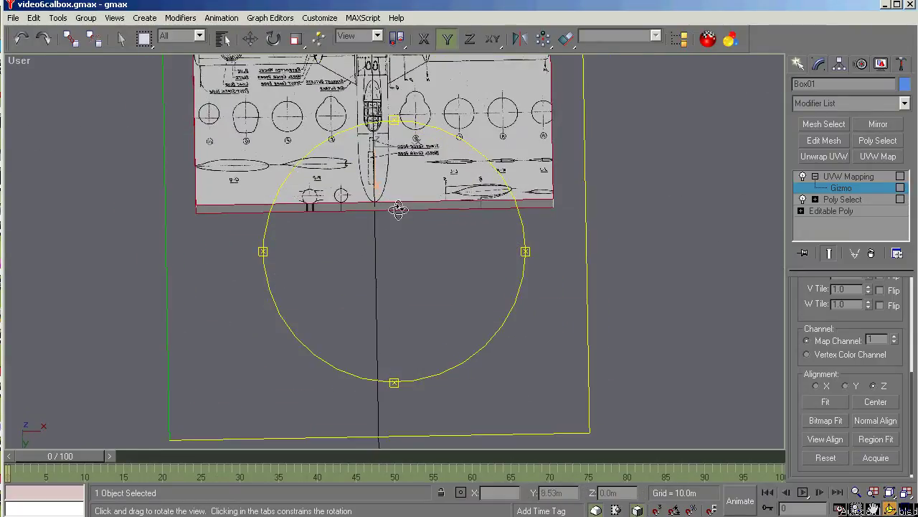
key("shift+z")
scroll(408, 199, "up", 5)
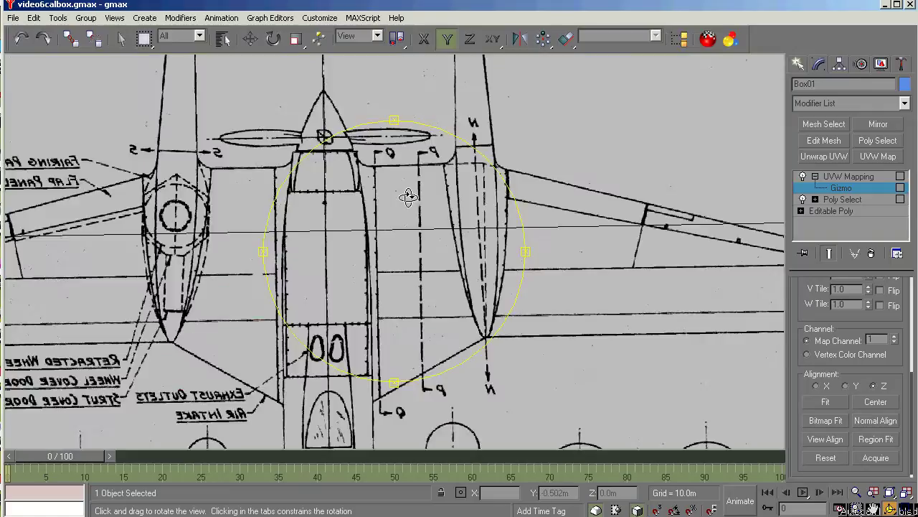
scroll(408, 199, "down", 3)
left_click_drag(402, 127, 411, 362)
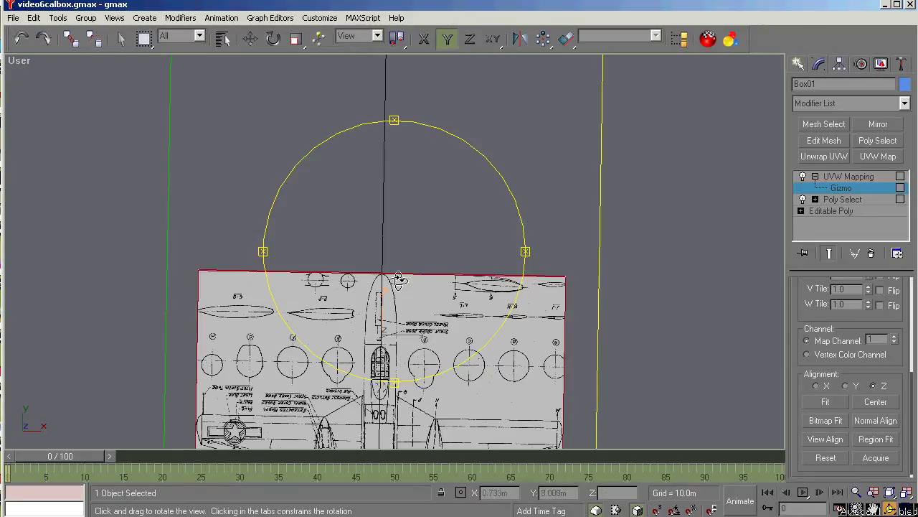
key("t")
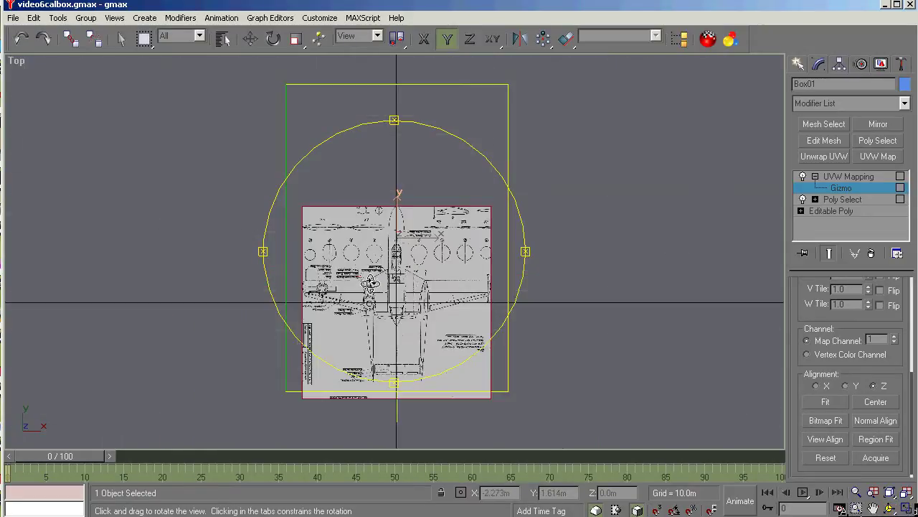
left_click_drag(418, 304, 430, 162)
key("t")
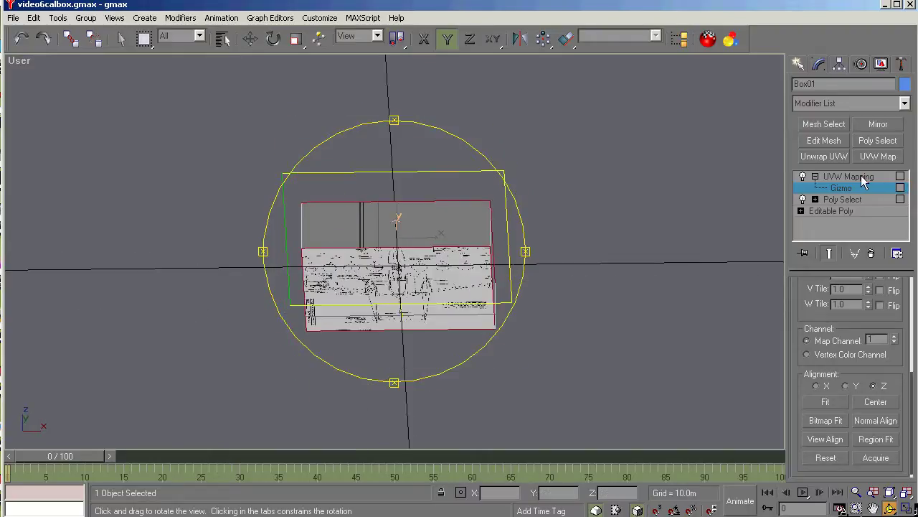
Add a Mesh Select modifier above UVW Mapping in Box01's stack
left_click(860, 179)
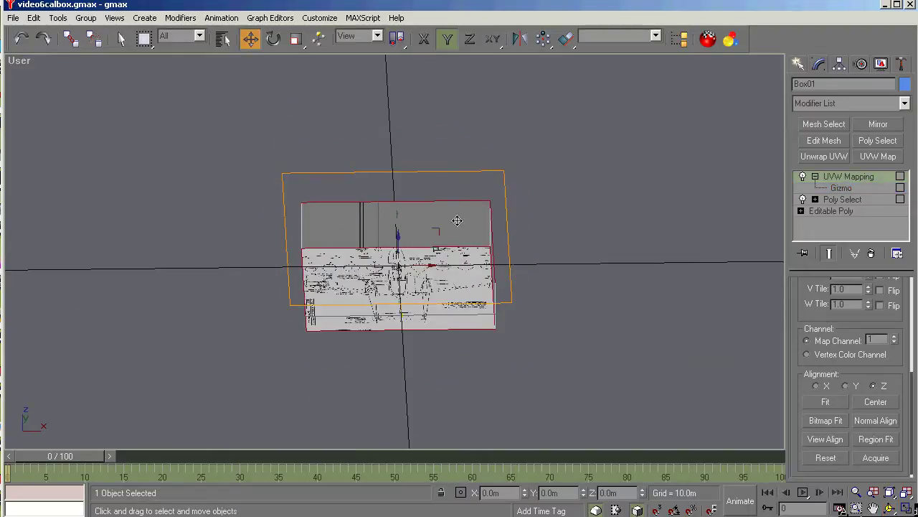
left_click(905, 104)
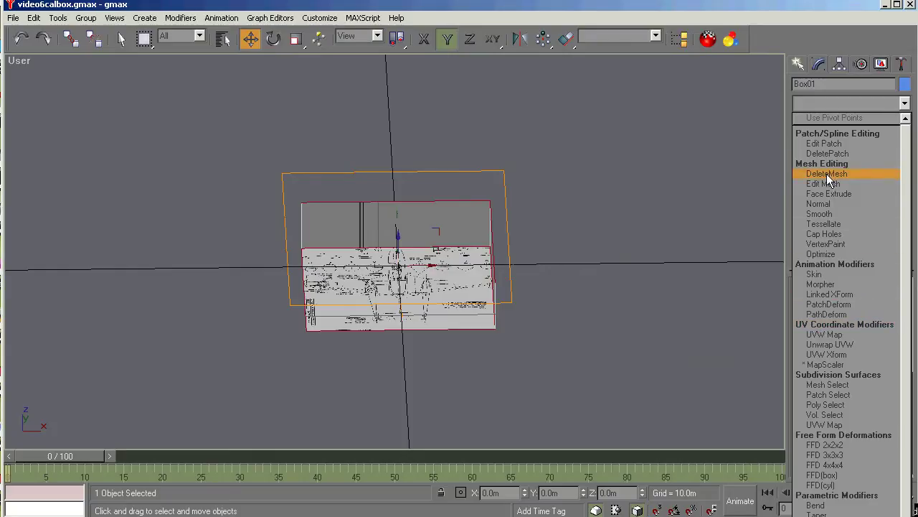
left_click(827, 384)
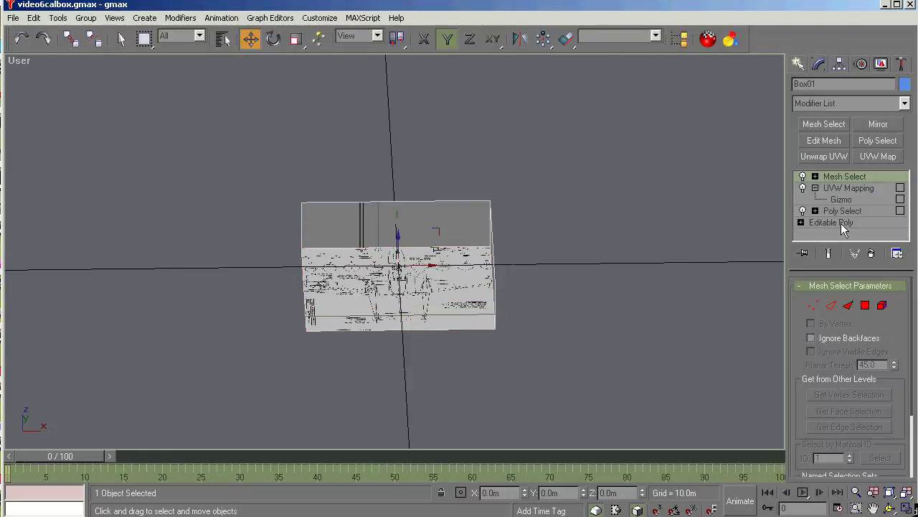
Switch Mesh Select to Polygon level, clear the face selection, and orbit to tilt the box
left_click(866, 306)
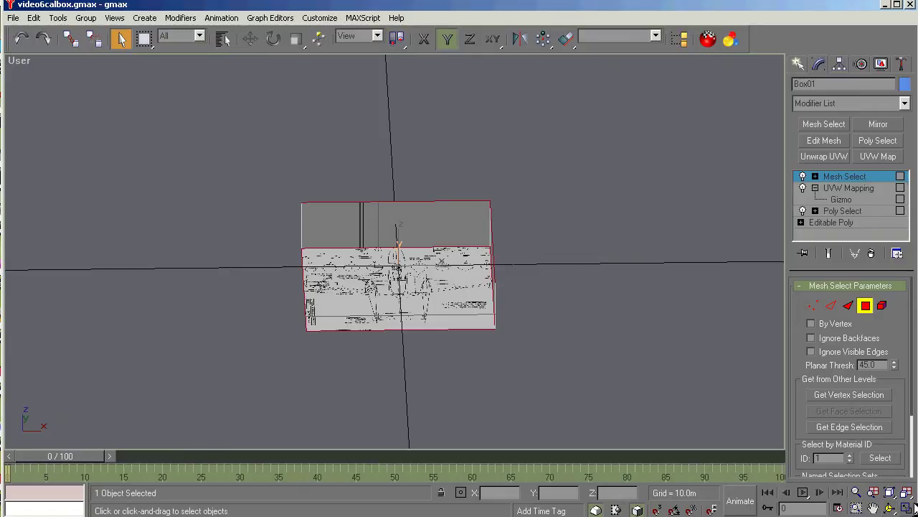
left_click(905, 494)
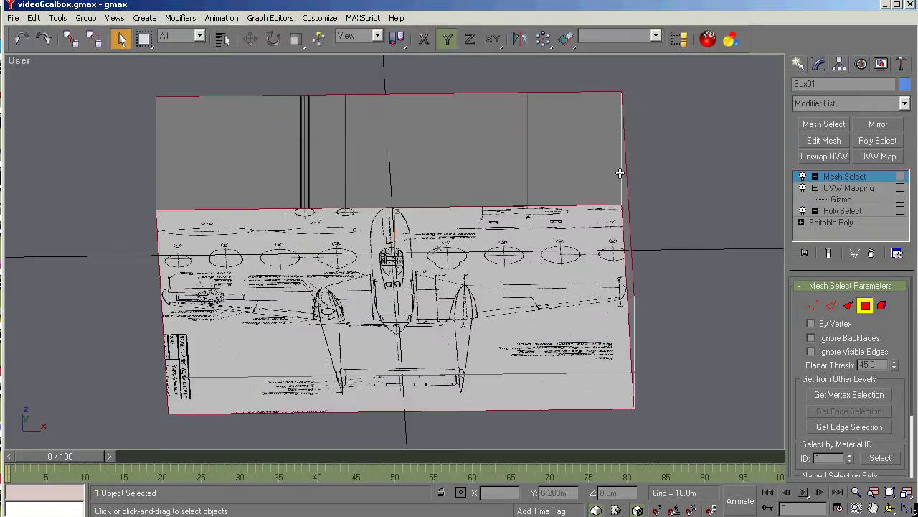
left_click(691, 168)
left_click(889, 507)
left_click_drag(391, 224, 399, 213)
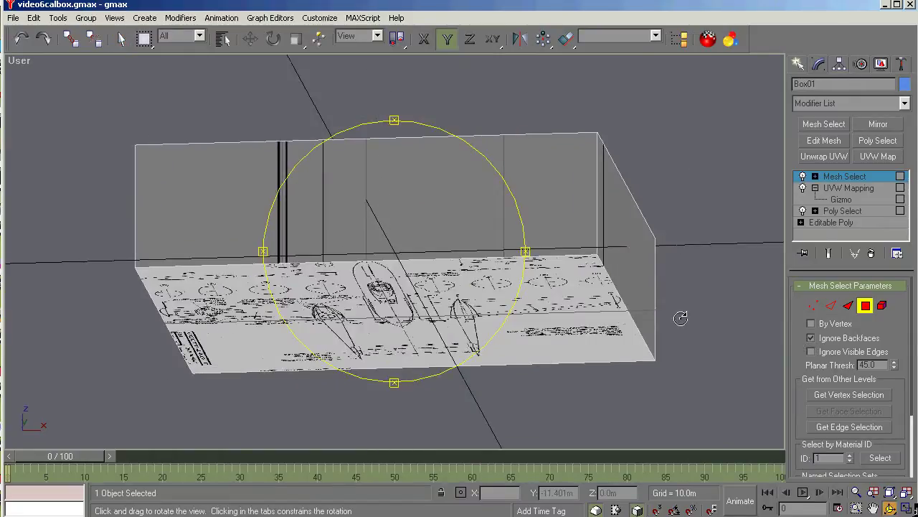
mouse_move(474, 255)
left_mouse_down()
mouse_move(492, 263)
mouse_move(475, 253)
left_mouse_up()
right_click(613, 174)
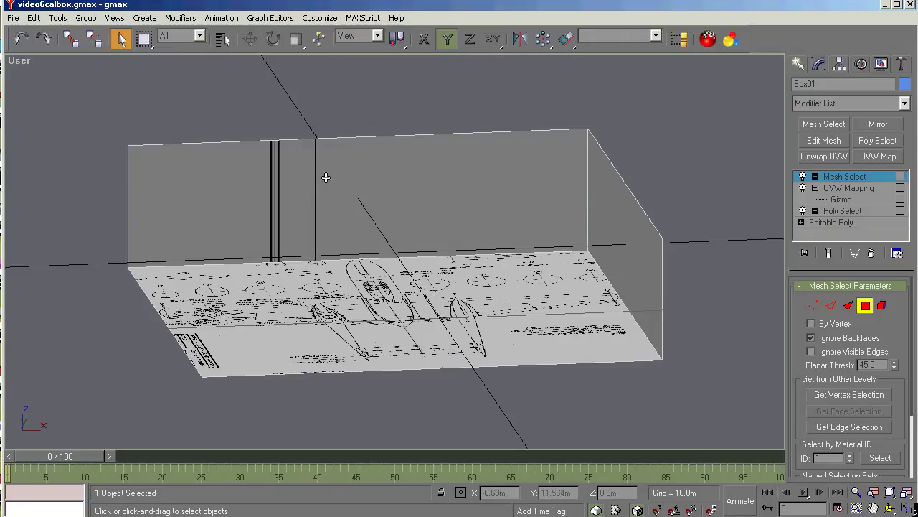
Select the box's back face, then view it straight on in the Front viewport
left_click(329, 175)
left_click(890, 508)
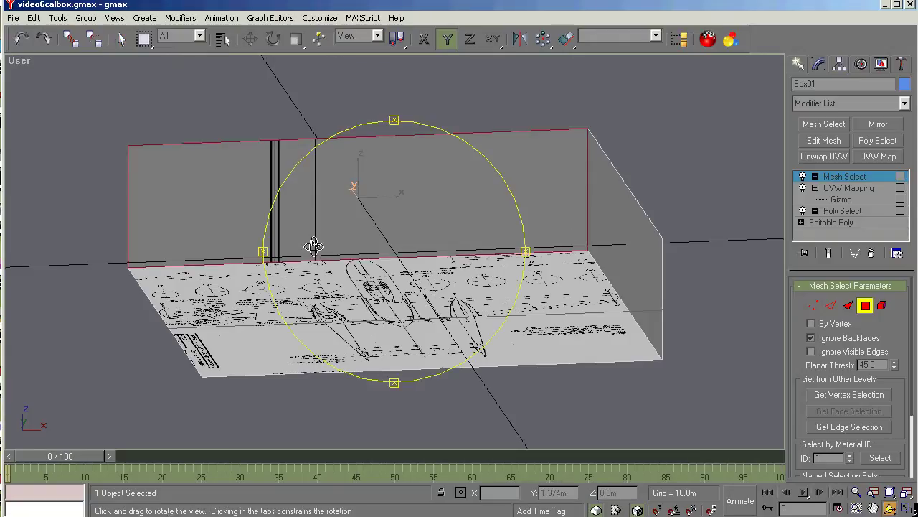
left_click_drag(334, 256, 560, 236)
right_click(629, 326)
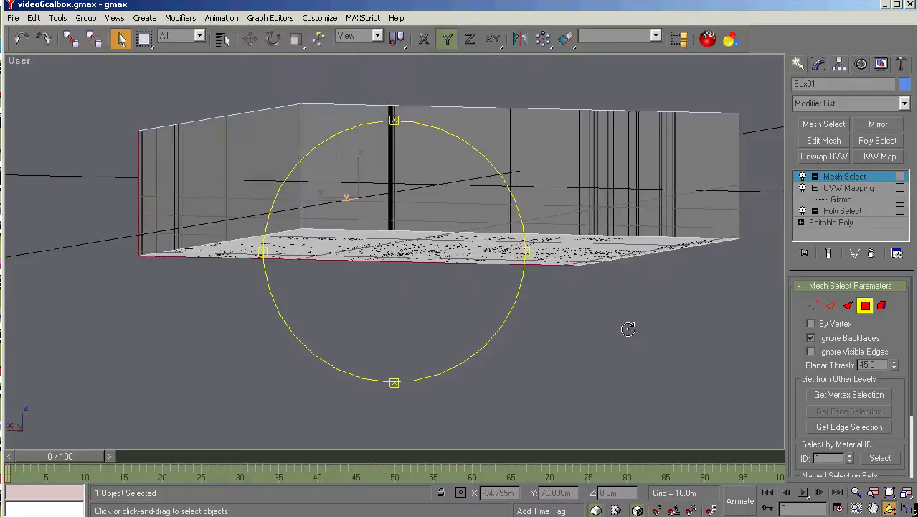
left_click(545, 148)
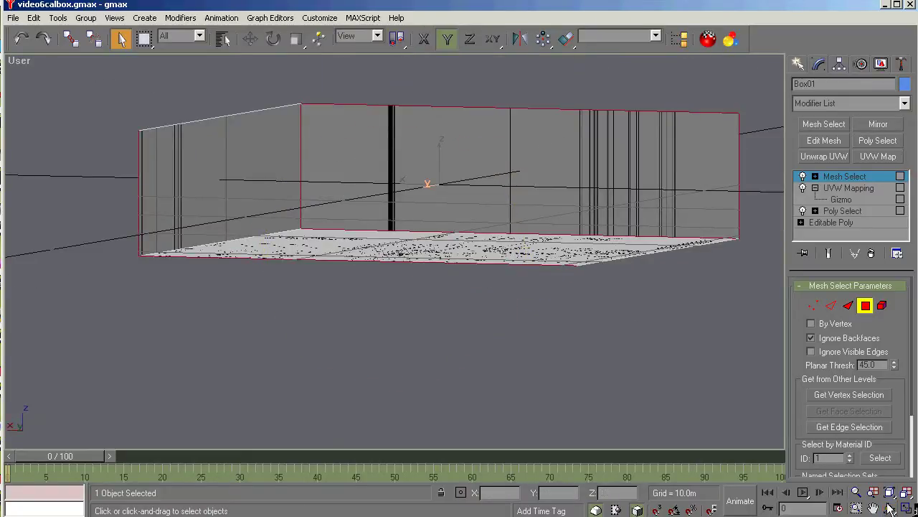
left_click(889, 508)
left_click_drag(469, 301, 239, 294)
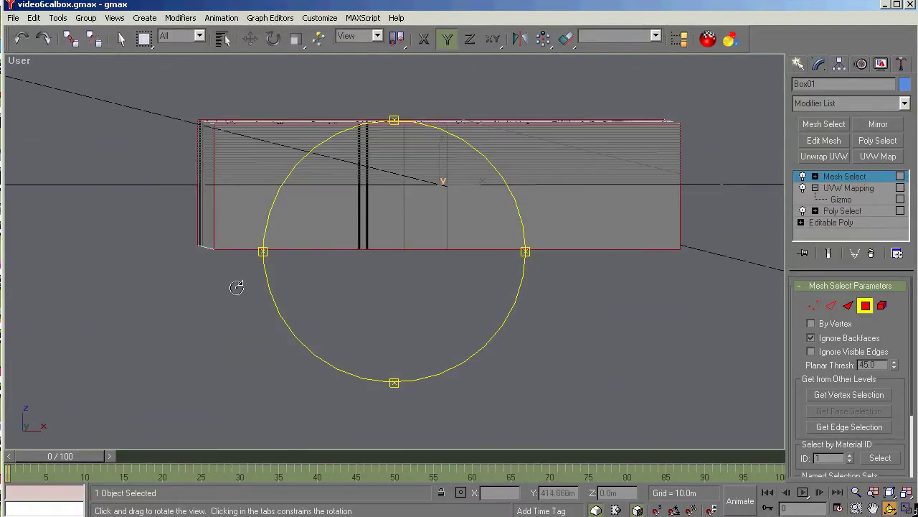
key("f")
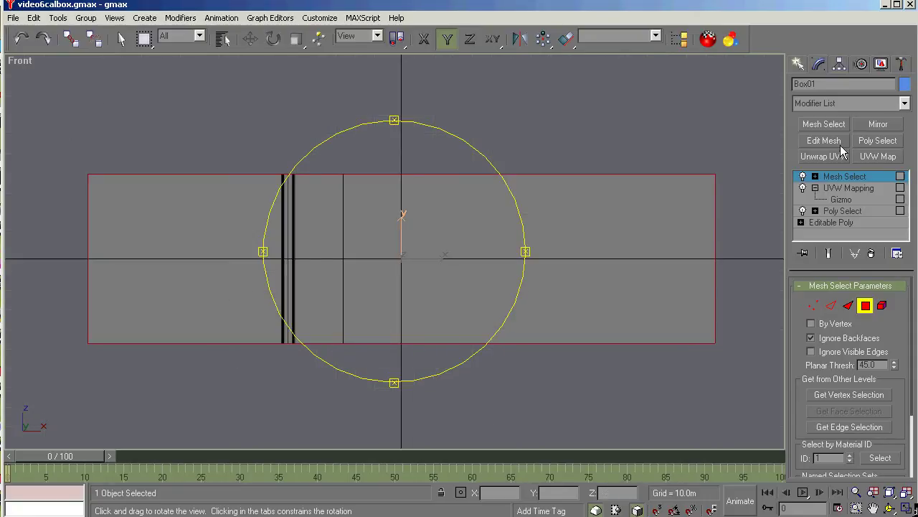
Add a second UVW Mapping modifier above Mesh Select and select its gizmo
left_click(905, 103)
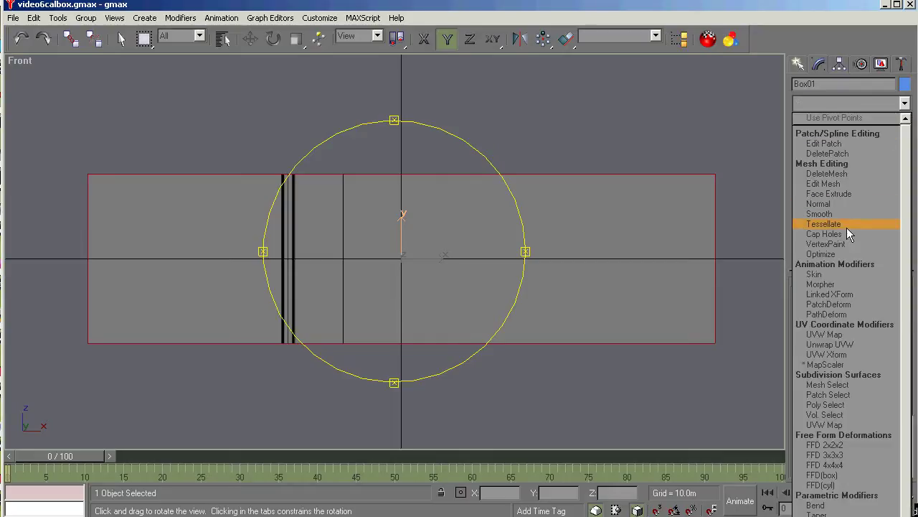
left_click(825, 334)
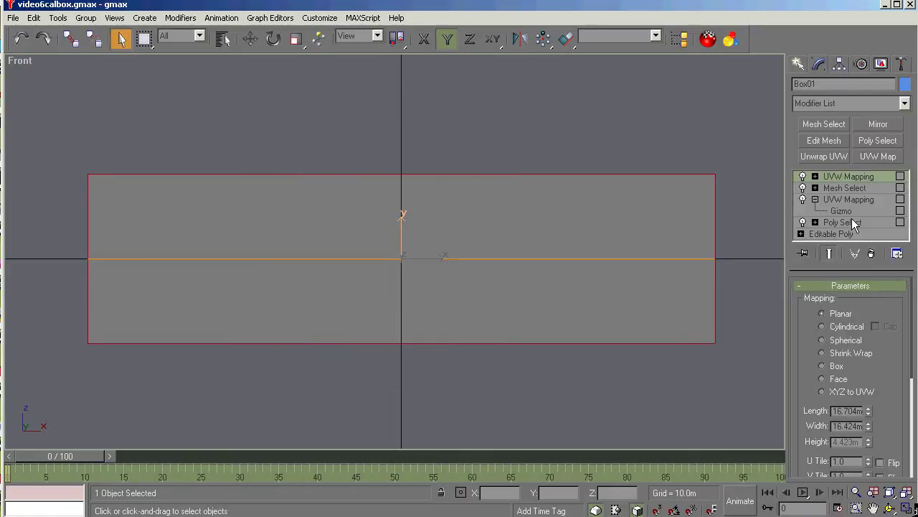
left_click(816, 175)
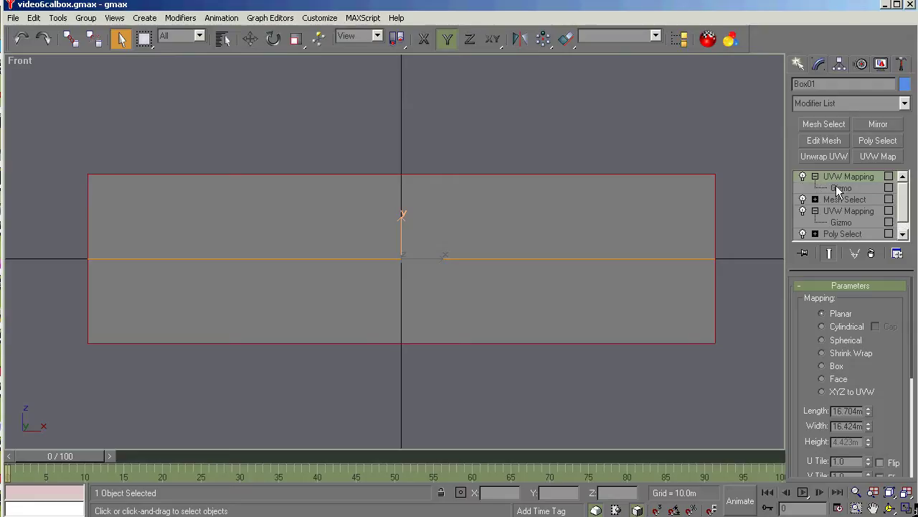
left_click(837, 187)
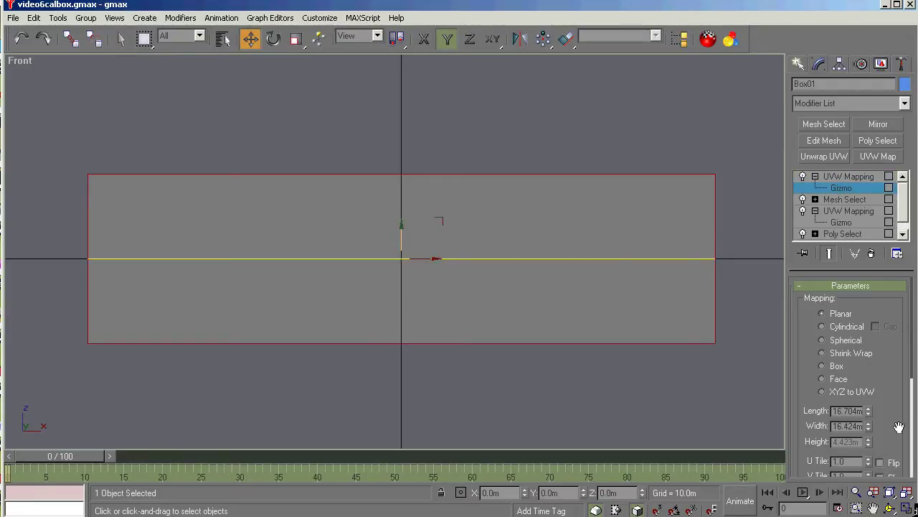
View Align the mapping gizmo to the Front view and zoom out to see the whole box
scroll(914, 383, "down", 5)
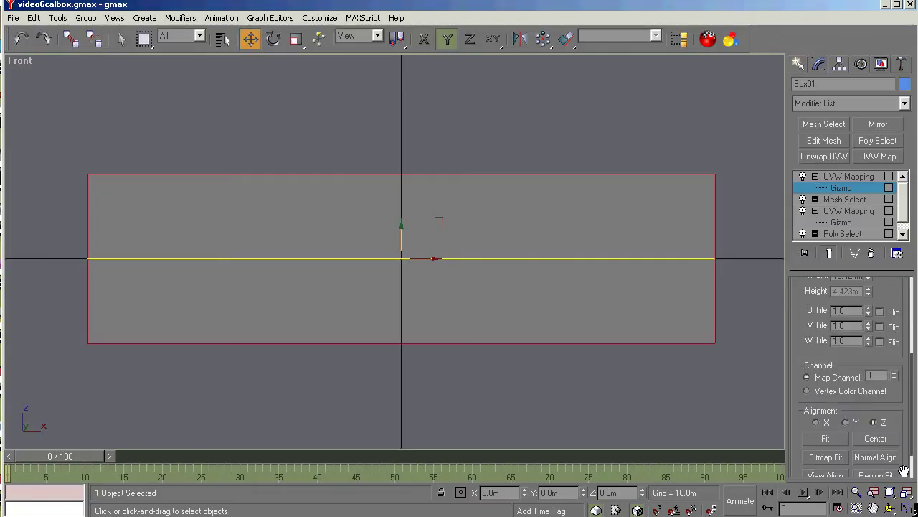
scroll(913, 448, "down", 2)
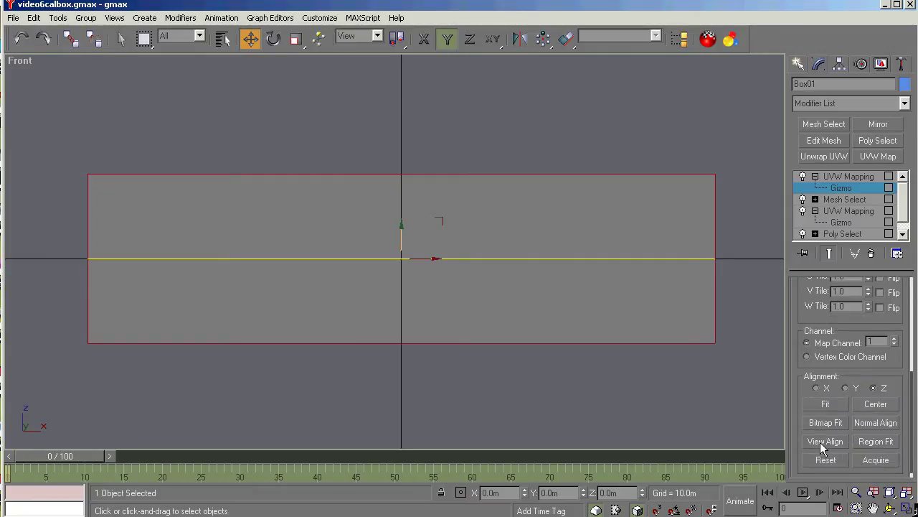
left_click(820, 440)
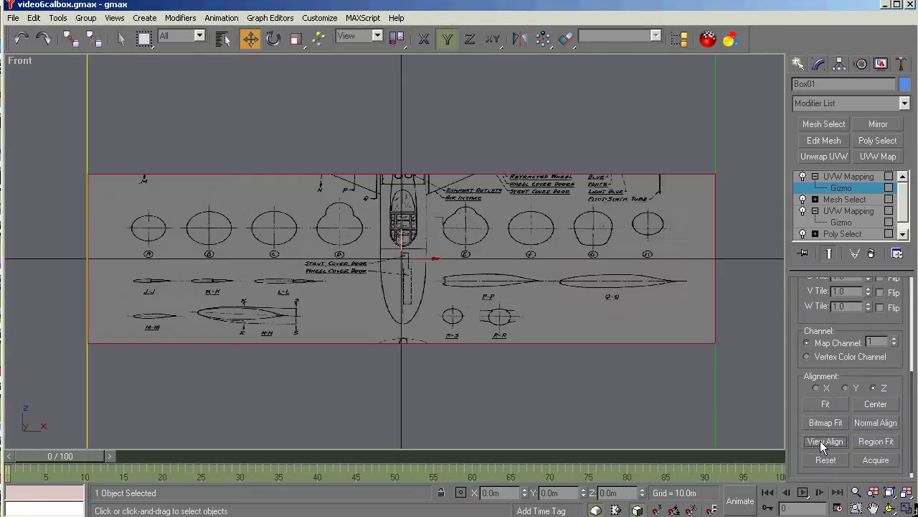
left_click(856, 492)
scroll(520, 369, "down", 4)
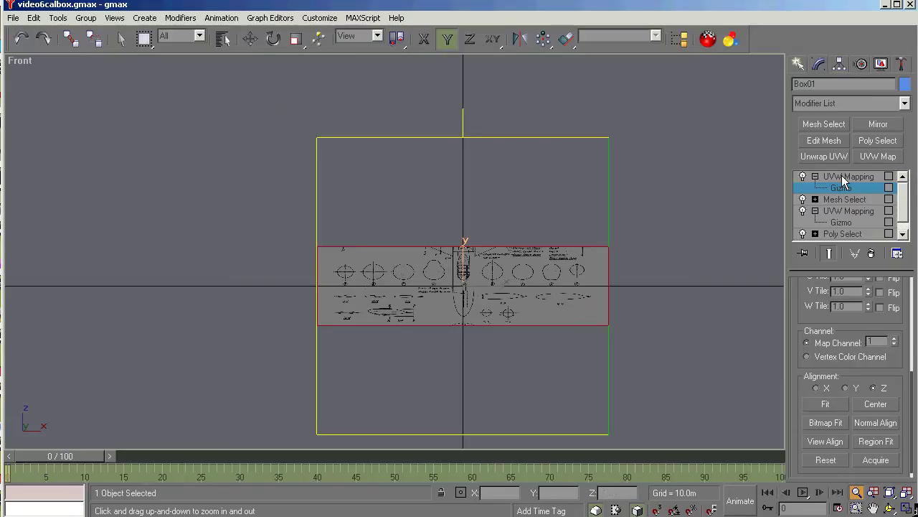
Bitmap Fit the new mapping to the 3view blueprint image
left_click(819, 422)
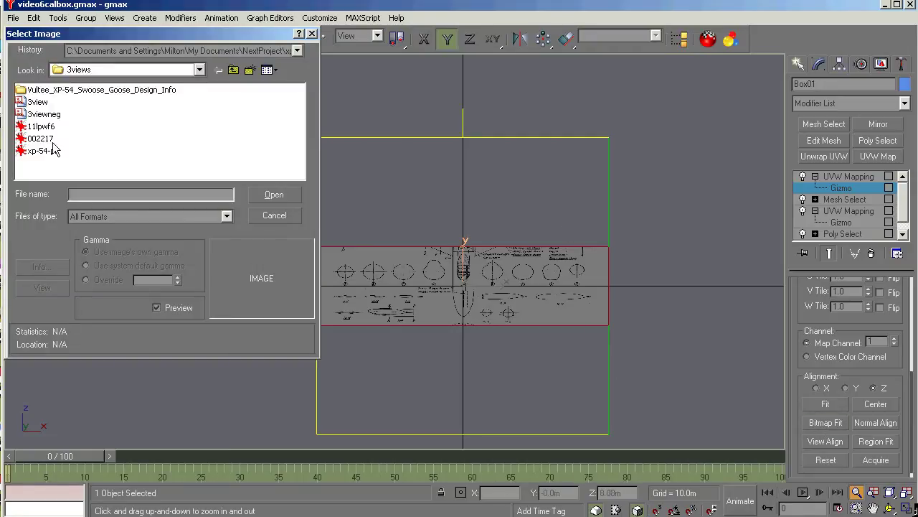
left_click(37, 102)
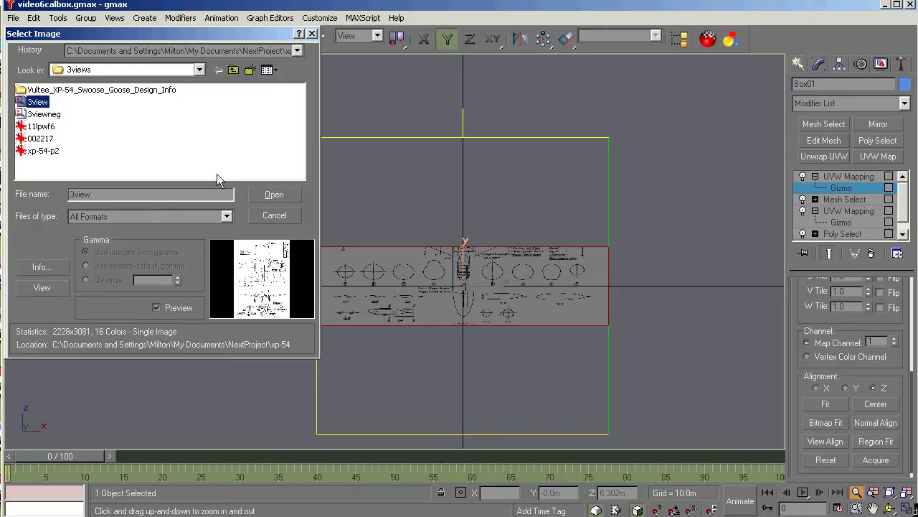
left_click(273, 195)
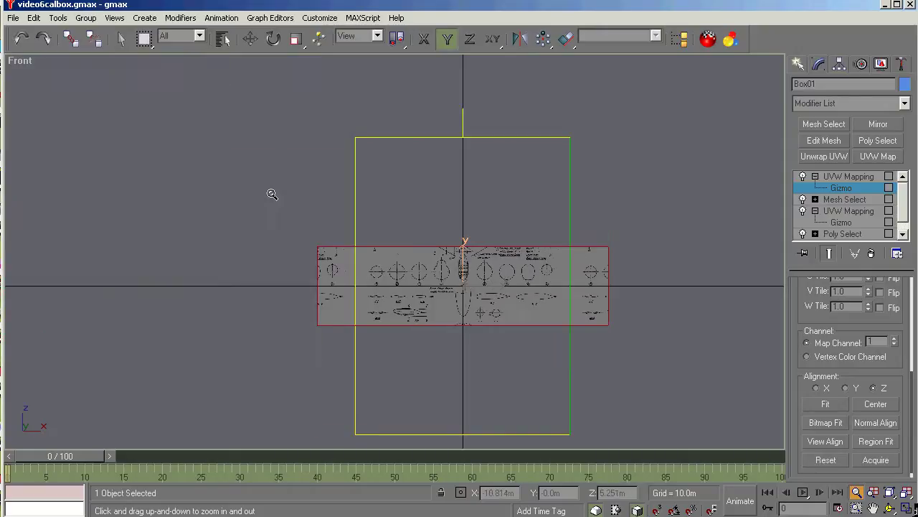
Raise the second mapping gizmo about 3.5 m along Y so the aircraft's front view shows on the face
left_click(890, 493)
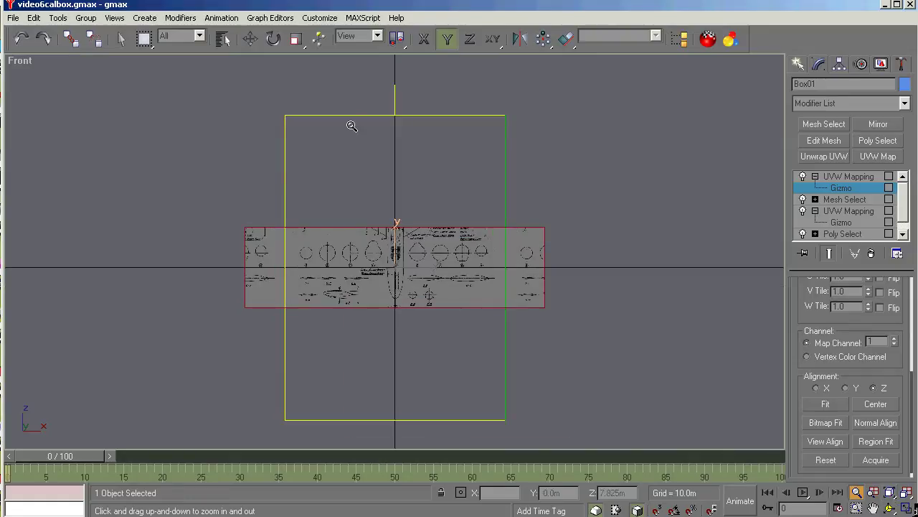
left_click_drag(363, 176, 365, 170)
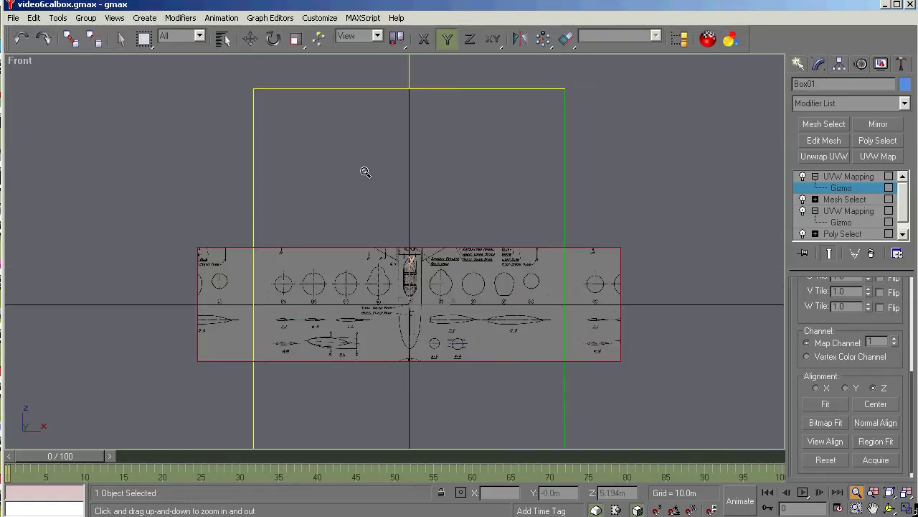
left_click(251, 39)
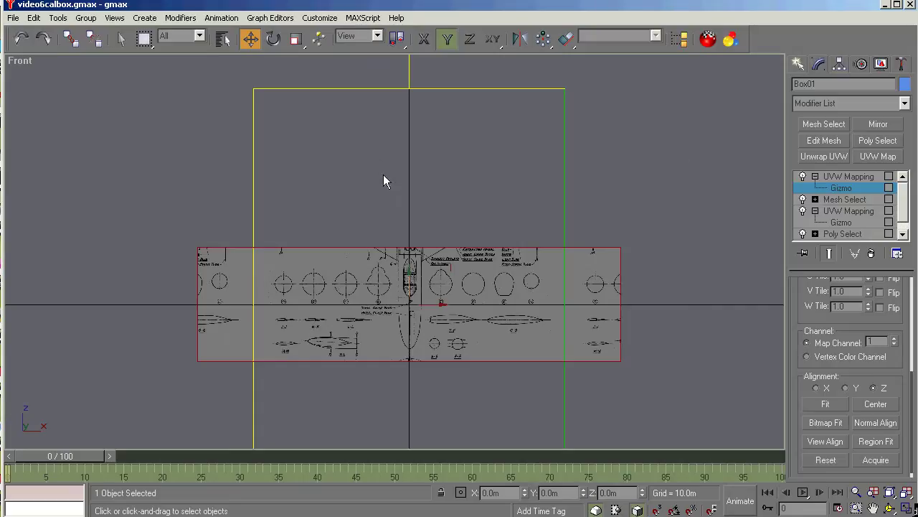
scroll(383, 180, "up", 2)
scroll(443, 136, "down", 2)
scroll(441, 129, "up", 2)
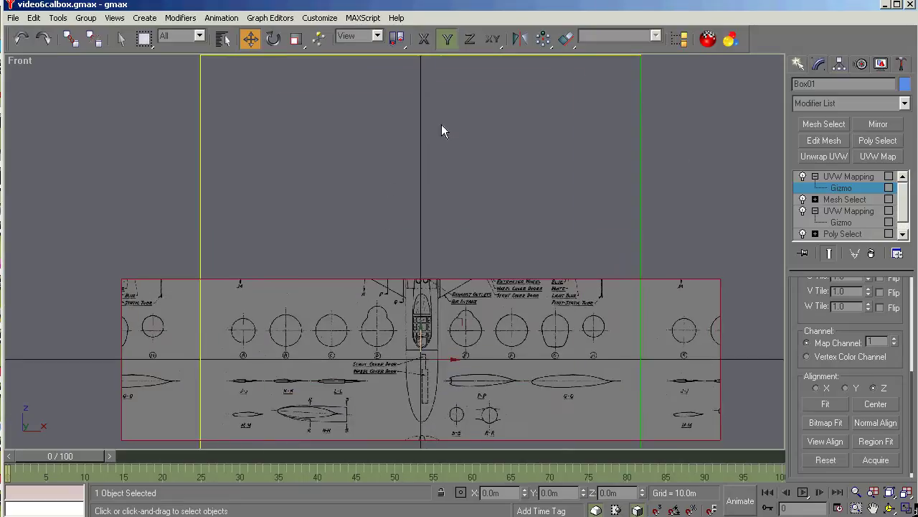
left_click(841, 177)
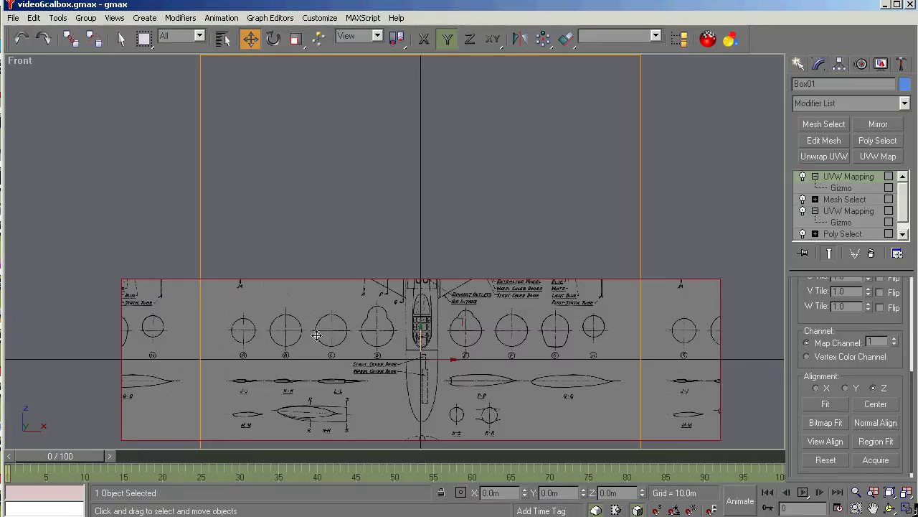
left_click(841, 188)
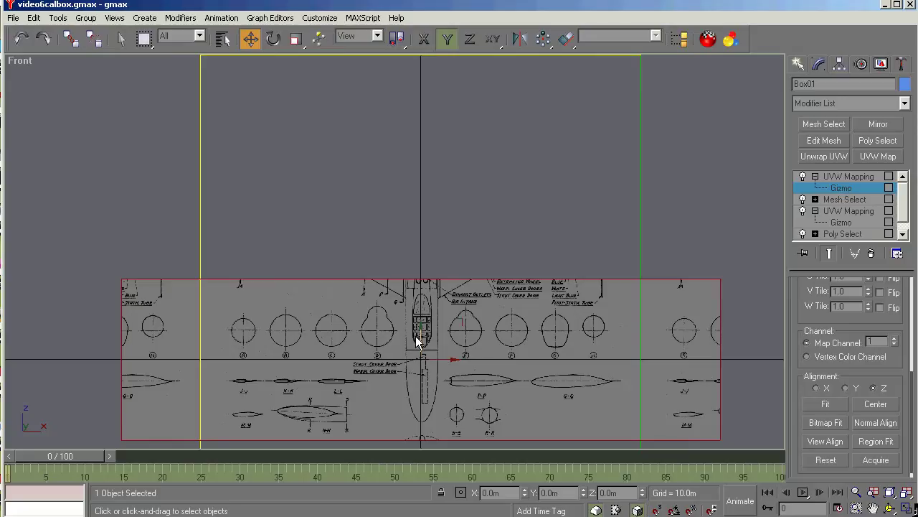
left_click_drag(421, 332, 399, 203)
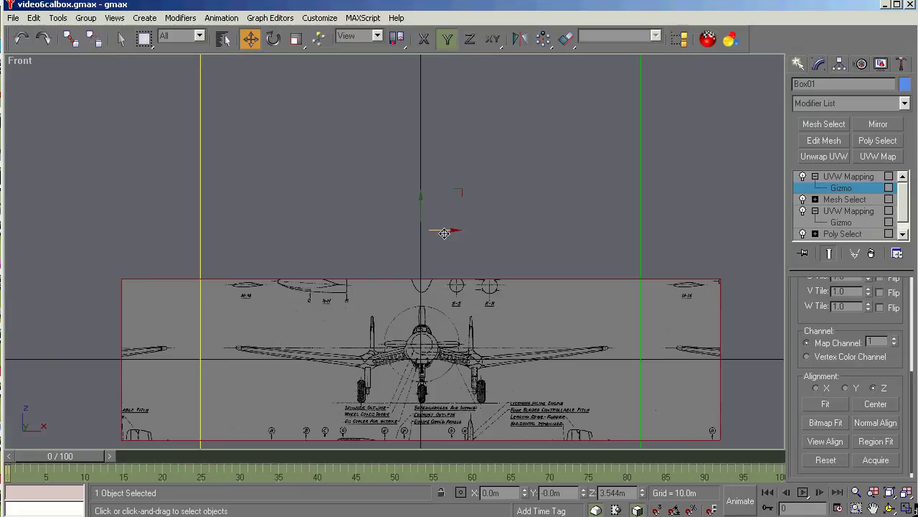
Nudge the front-view mapping gizmo left, recentre the view, and scale the gizmo wider
left_click_drag(444, 233, 440, 232)
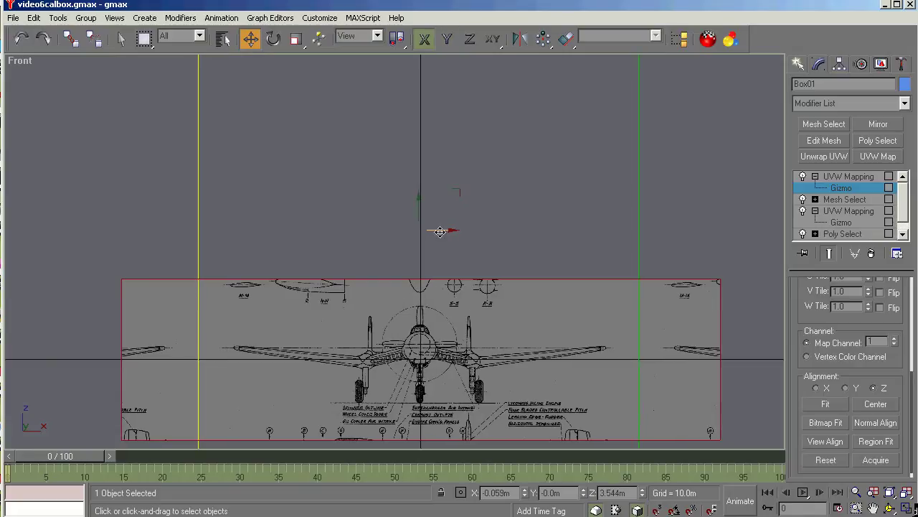
left_click(874, 508)
mouse_move(677, 379)
left_mouse_down()
mouse_move(681, 335)
mouse_move(669, 371)
left_mouse_up()
left_click(295, 39)
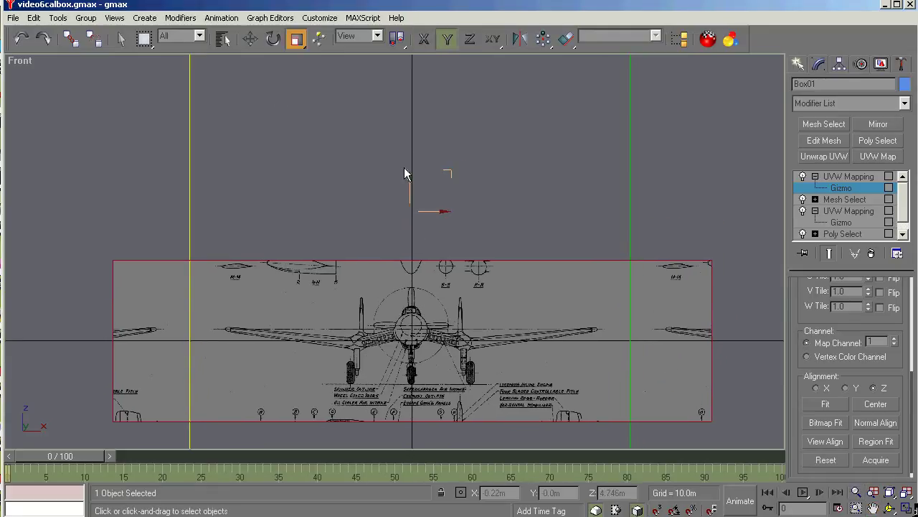
left_click_drag(409, 182, 413, 143)
Move the mapping gizmo up, then slightly down to Z 5.106 m to frame the aircraft
left_click(250, 39)
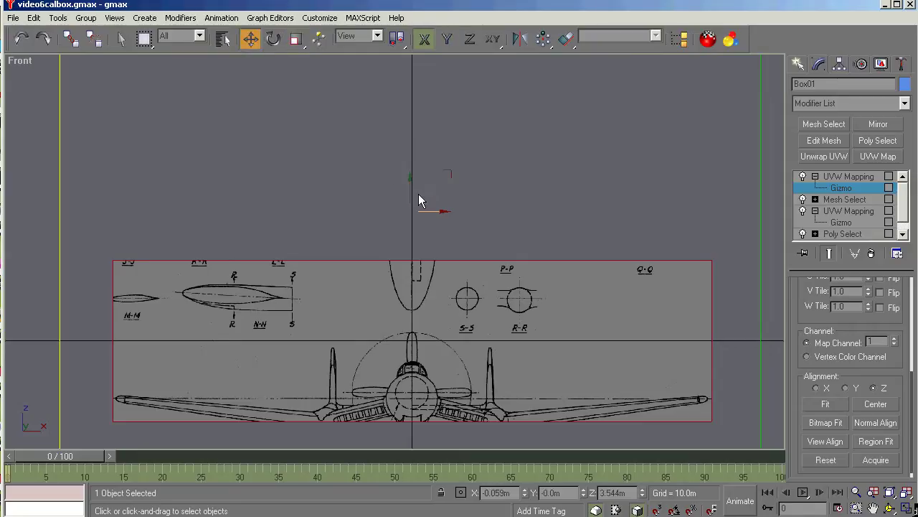
left_click_drag(410, 192, 415, 132)
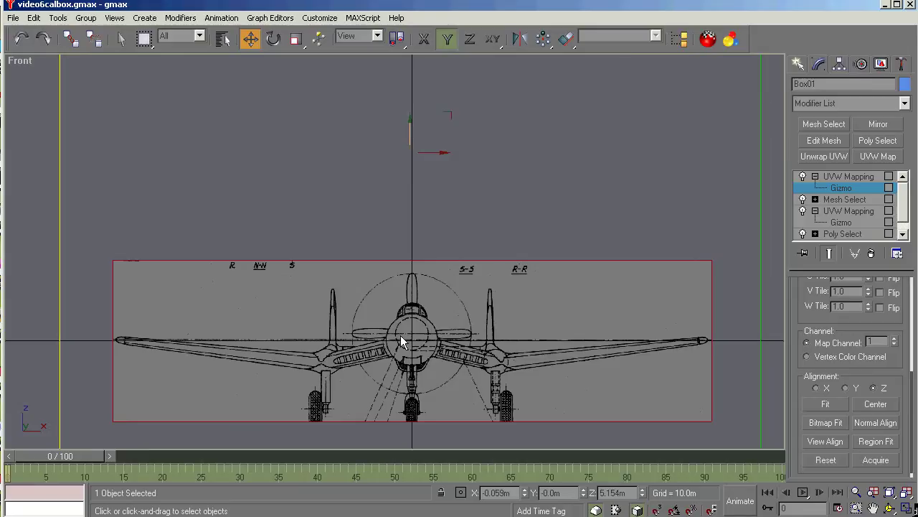
scroll(402, 358, "up", 3)
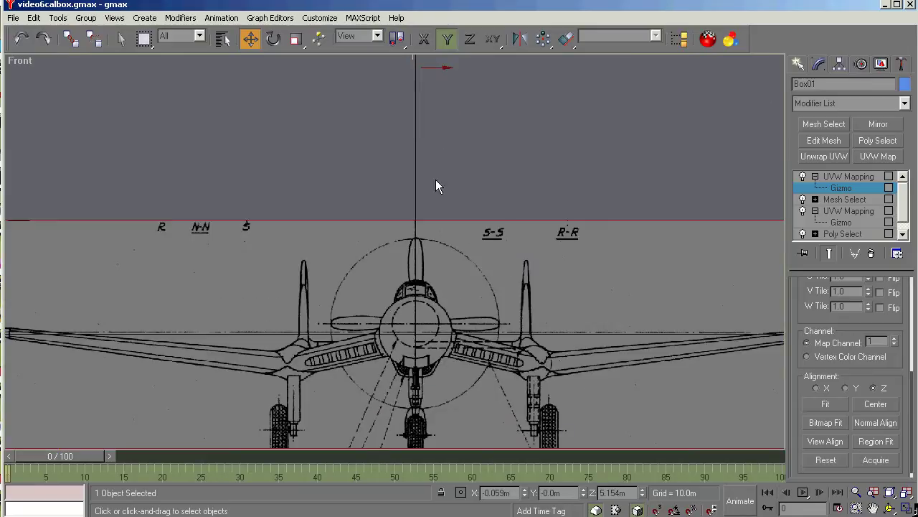
left_click_drag(410, 57, 412, 60)
scroll(423, 71, "down", 5)
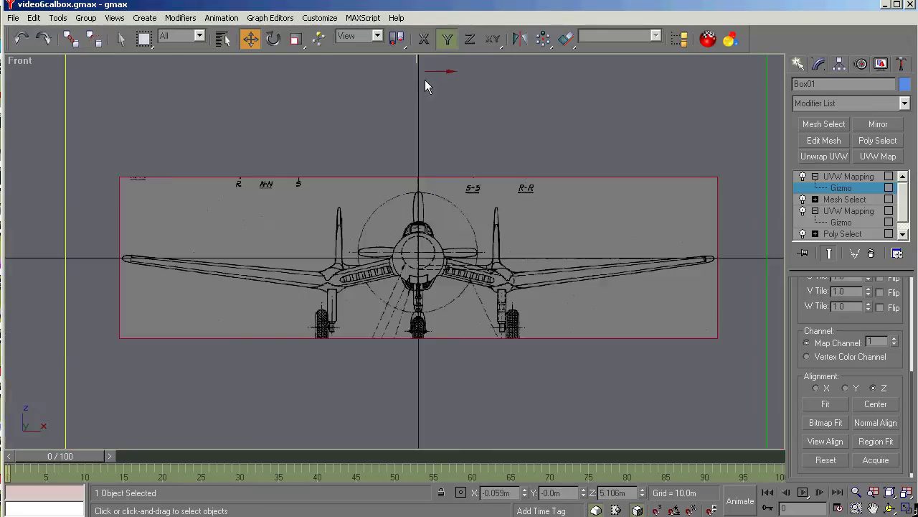
scroll(464, 316, "up", 1)
scroll(467, 331, "up", 3)
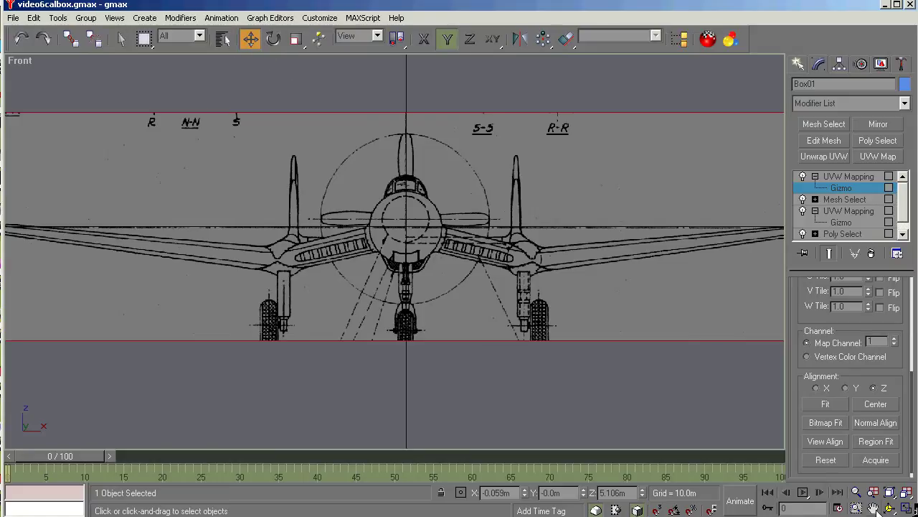
Zoom out and shift the mapping gizmo up then back down, settling at Z 5.306 m
left_click(856, 493)
left_click_drag(558, 391, 476, 435)
left_click(251, 39)
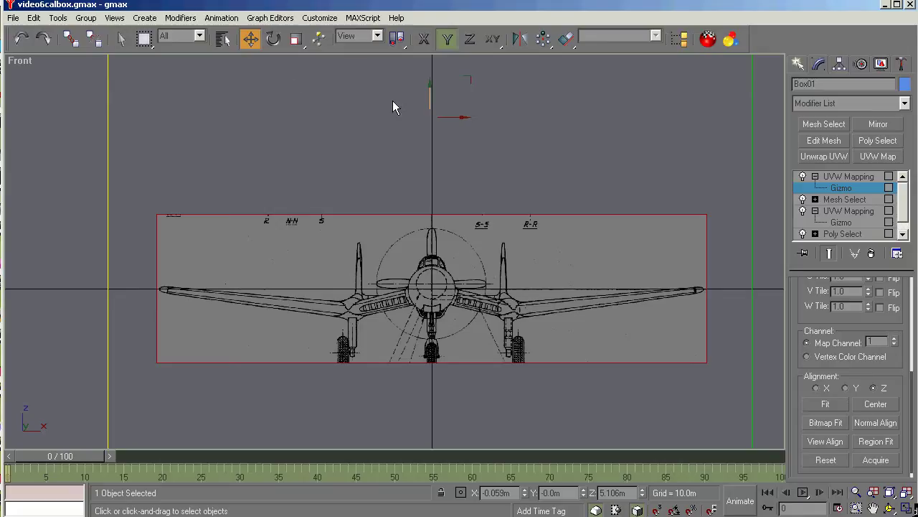
left_click_drag(430, 90, 423, 81)
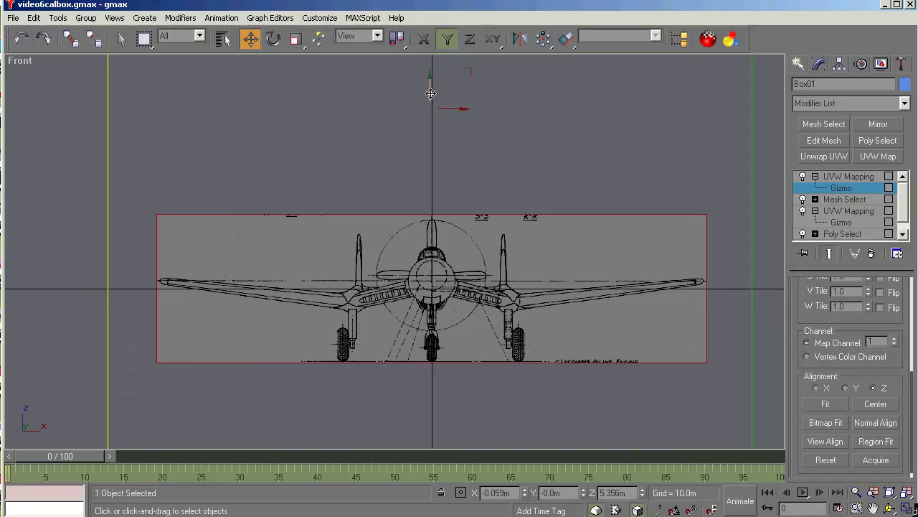
left_click_drag(430, 95, 430, 95)
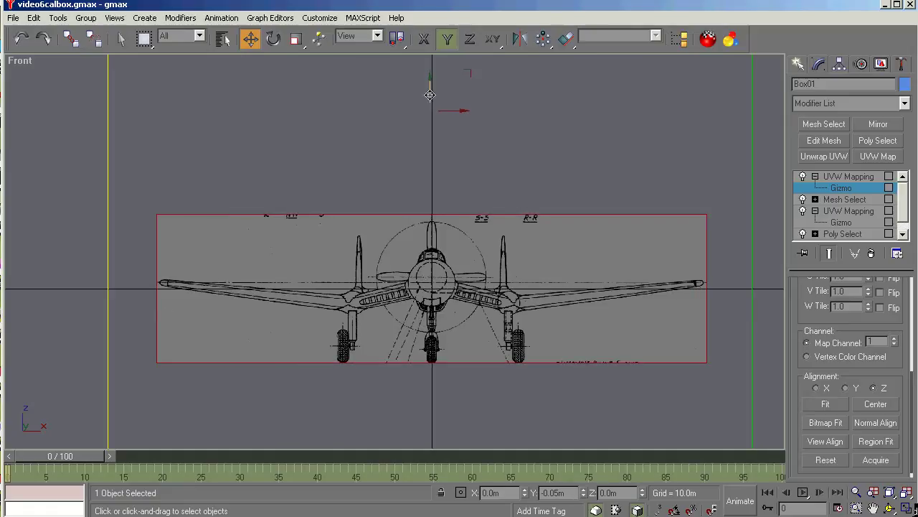
Zoom and pan the Front viewport to check the wingtips against the box face
scroll(430, 260, "up", 3)
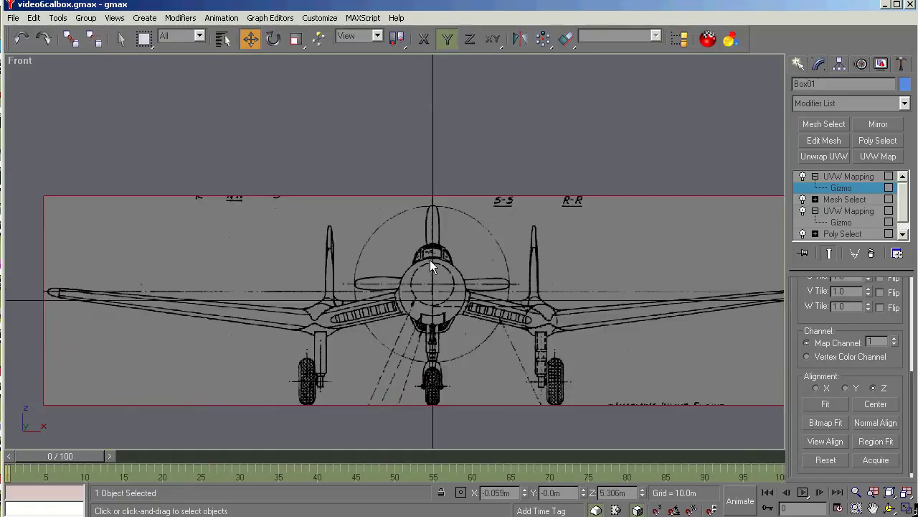
scroll(29, 290, "up", 5)
scroll(20, 278, "down", 5)
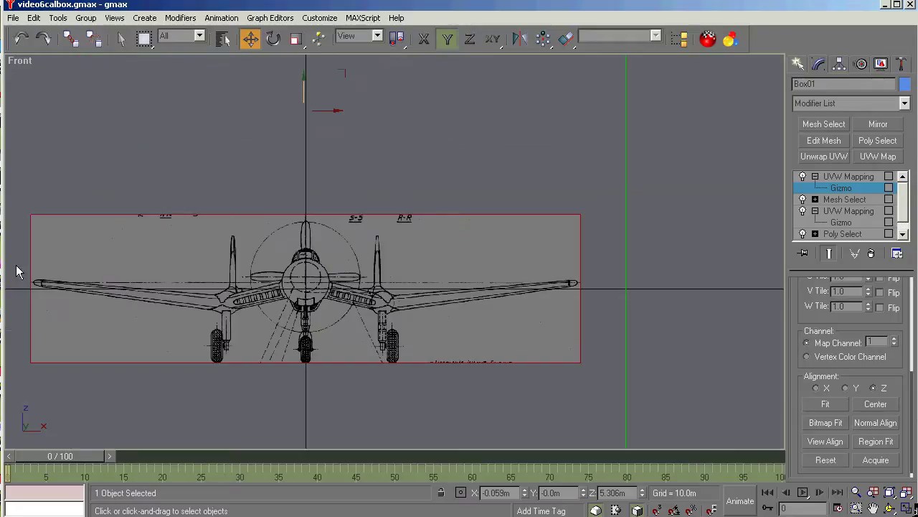
scroll(562, 292, "up", 3)
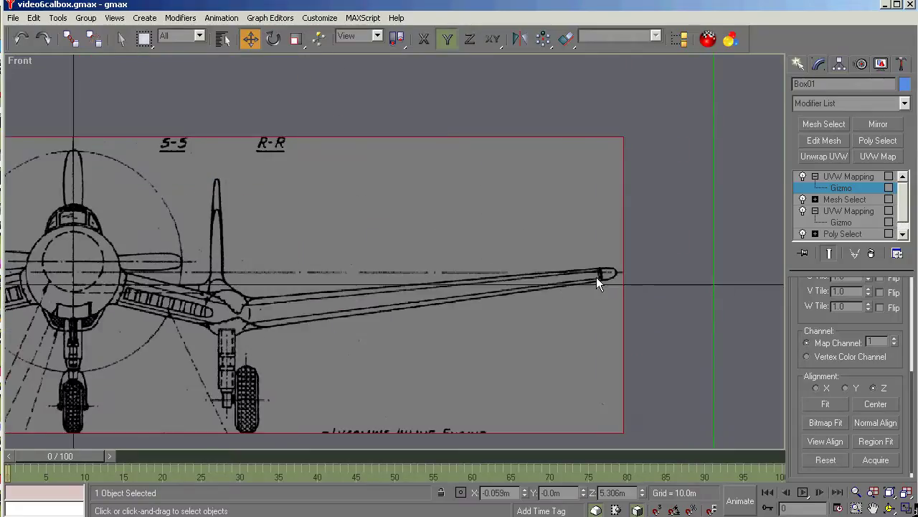
scroll(702, 285, "down", 4)
scroll(685, 281, "up", 3)
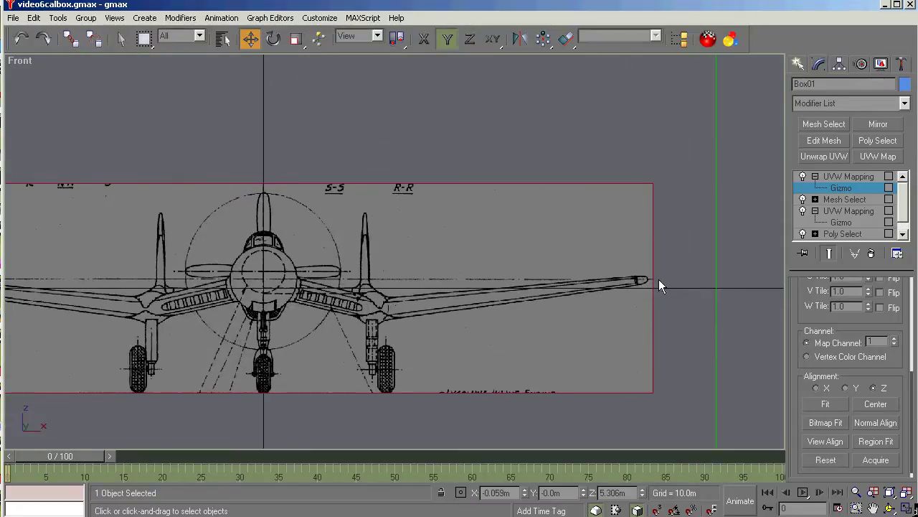
left_click(873, 508)
left_click_drag(432, 137, 460, 248)
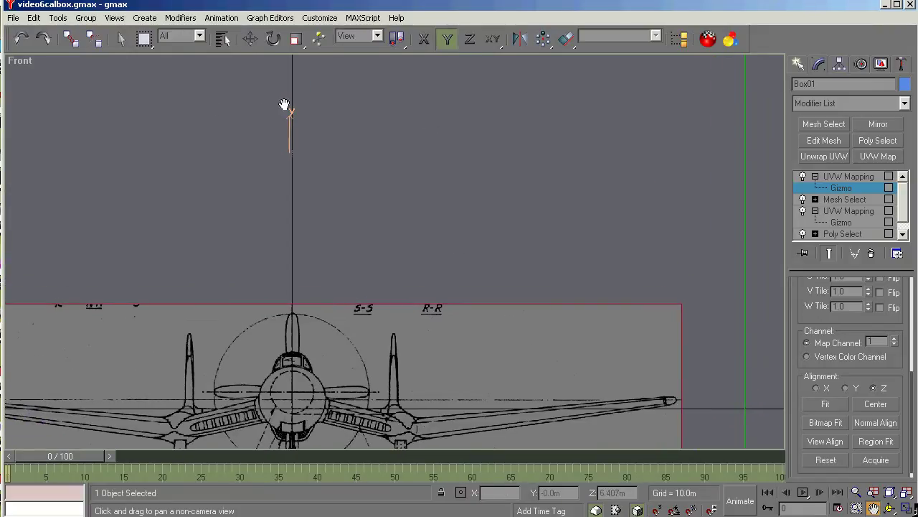
scroll(402, 380, "up", 2)
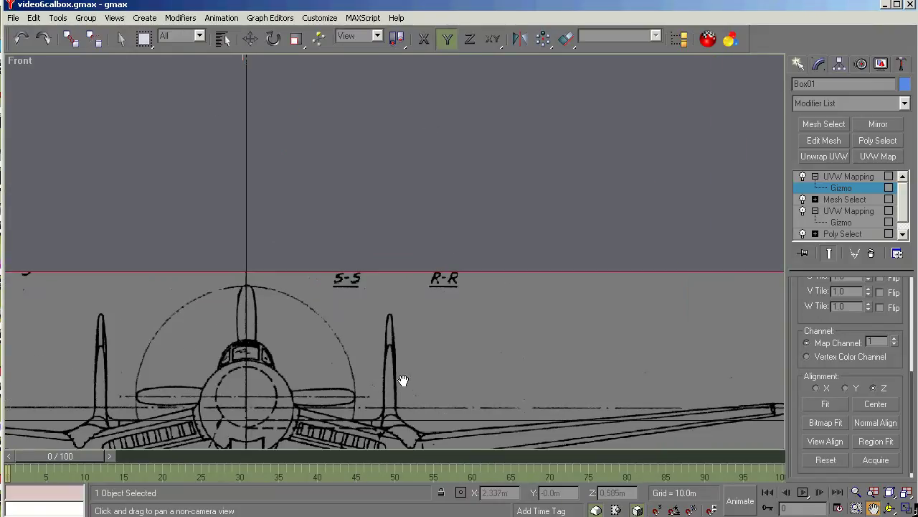
scroll(402, 380, "down", 2)
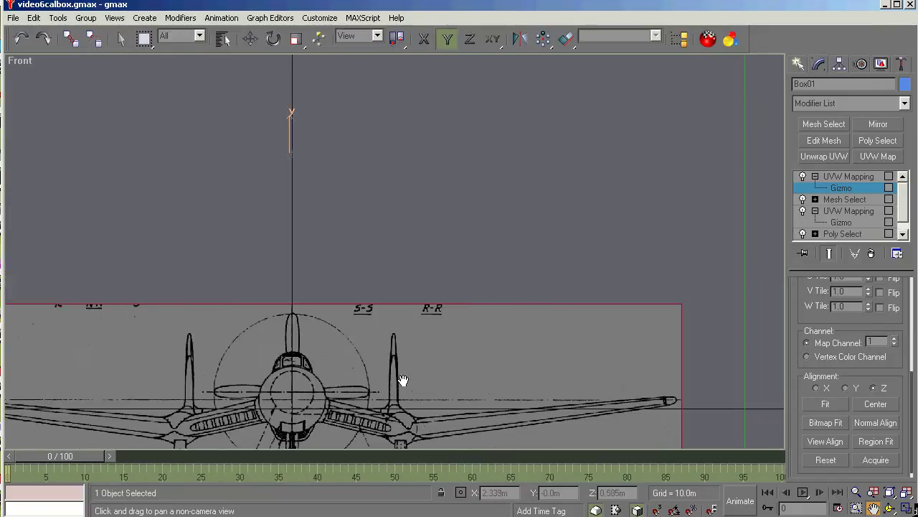
Scale the front blueprint mapping gizmo up in five small Offset % steps until the wingtip meets the box edge
left_click(296, 39)
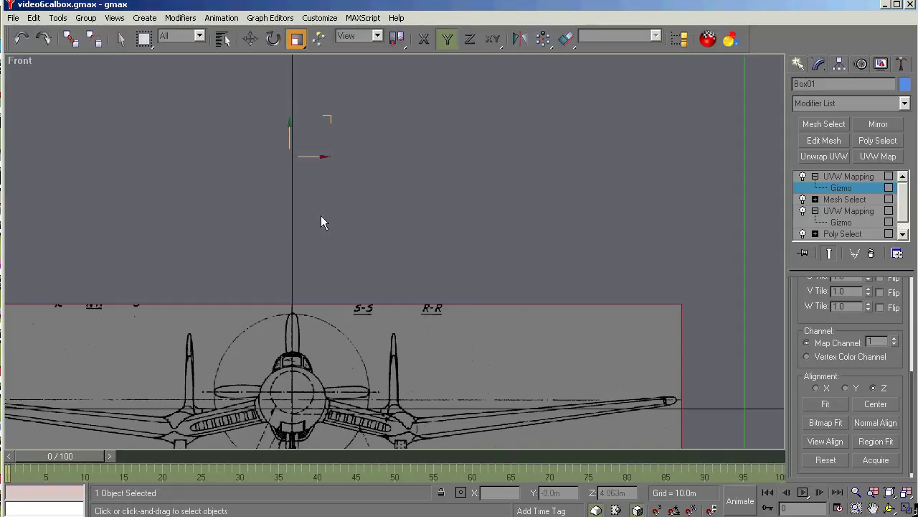
right_click(296, 39)
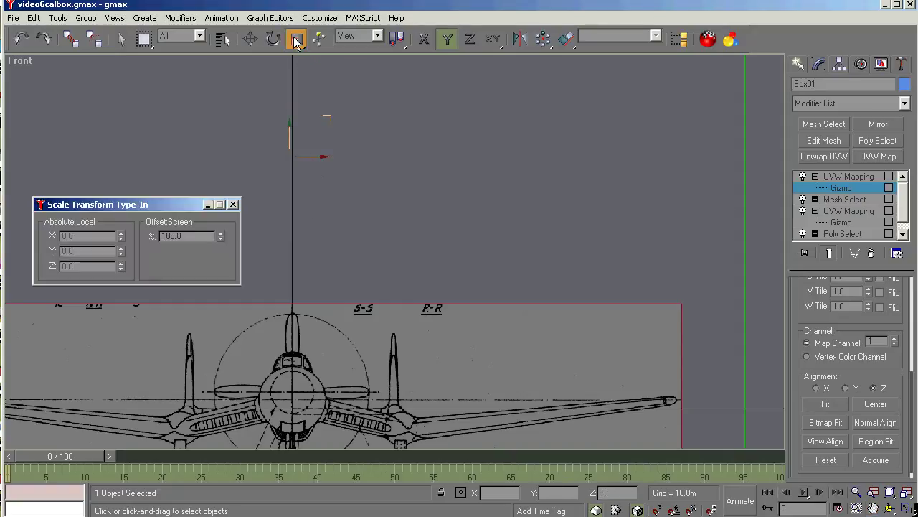
left_click(221, 234)
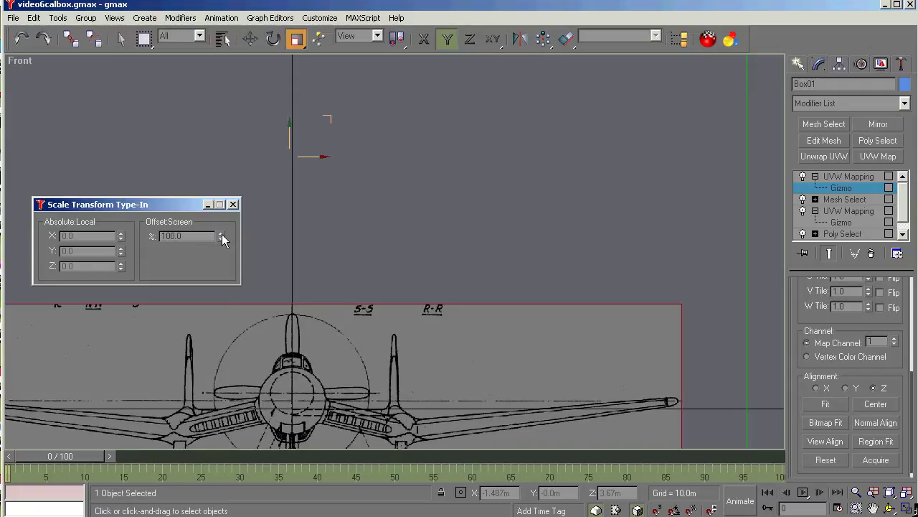
left_click(222, 233)
left_click(221, 234)
left_click(222, 234)
left_click(221, 239)
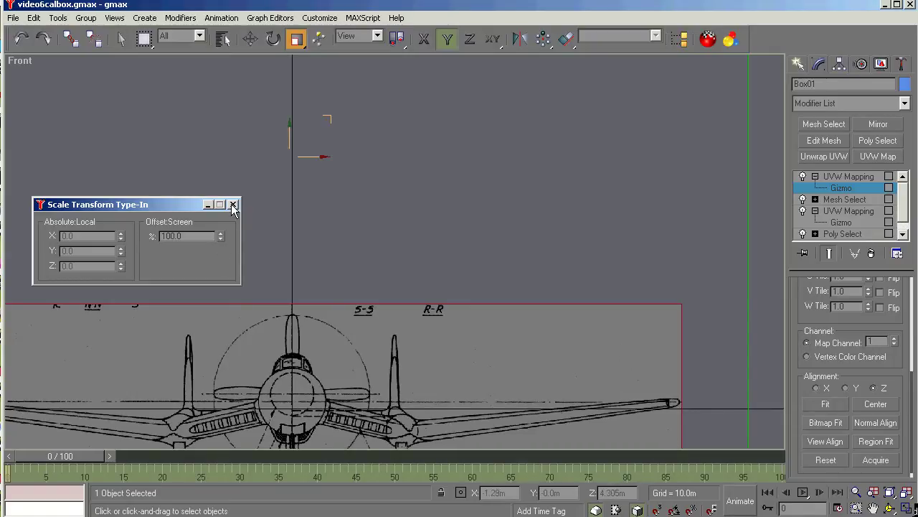
left_click(207, 206)
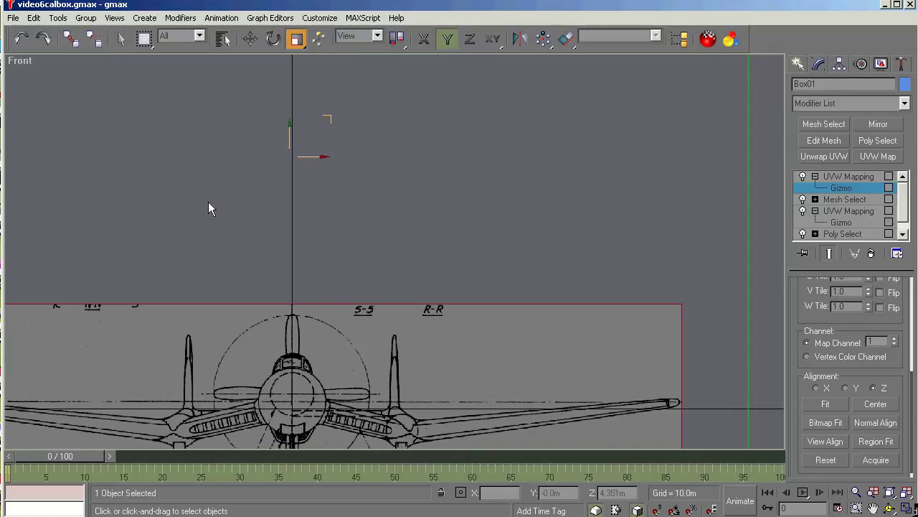
Return to Move mode and orbit around Box01 to inspect the front and top blueprint mappings
left_click(250, 40)
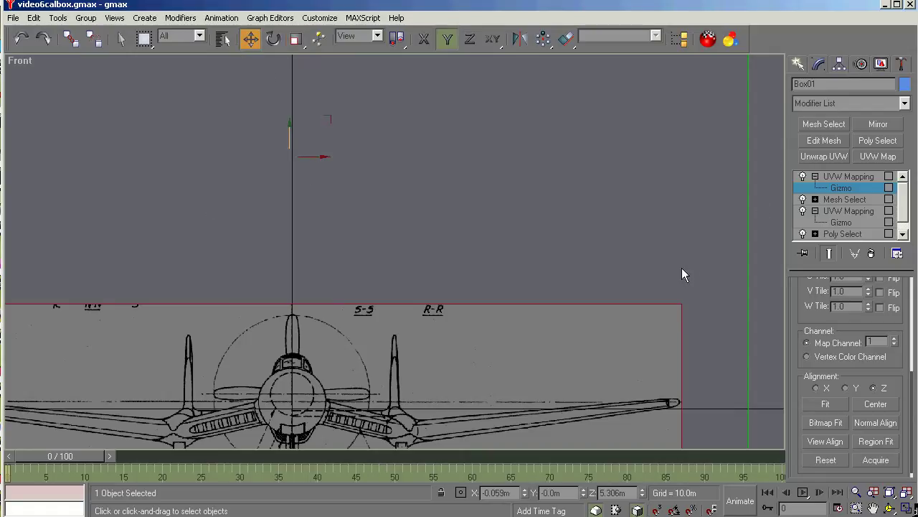
left_click(888, 508)
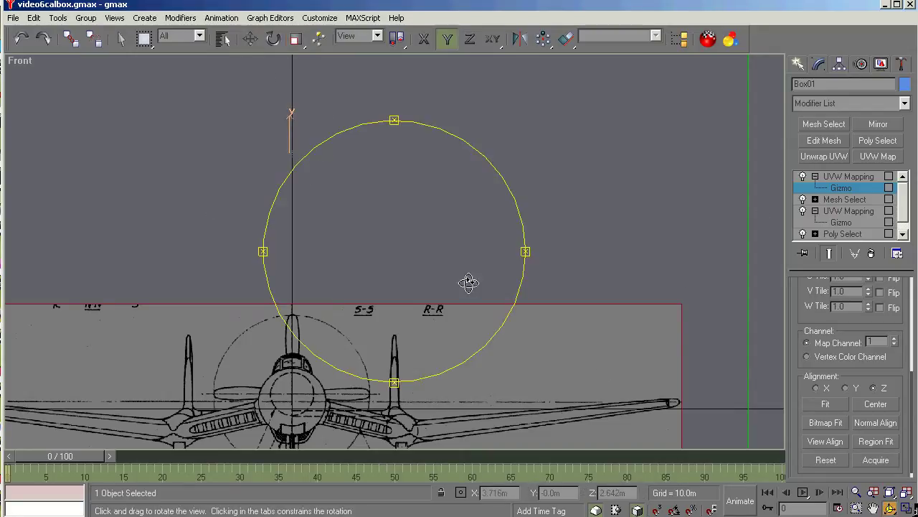
left_click_drag(438, 279, 586, 212)
left_click_drag(434, 298, 206, 310)
left_click_drag(296, 262, 485, 254)
From the Left view, add a Mesh Select above UVW Mapping at Polygon level, clearing the selection
key("l")
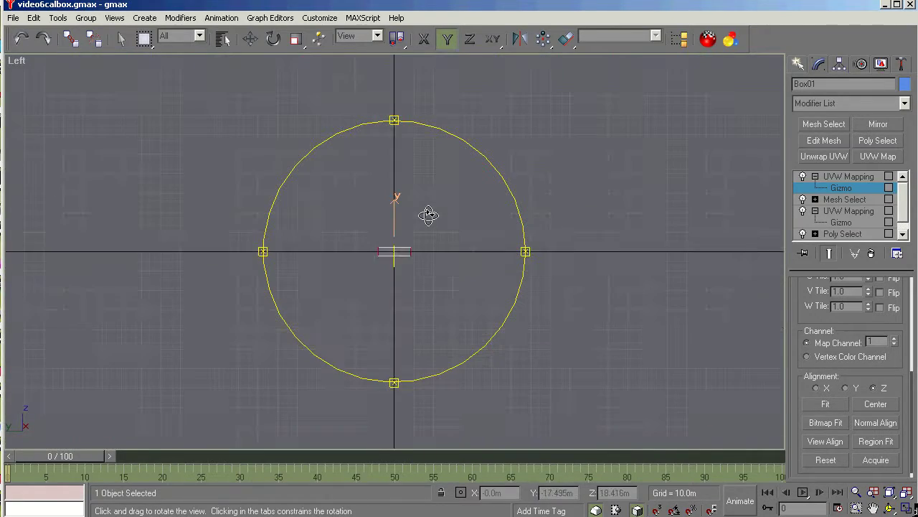
left_click(836, 177)
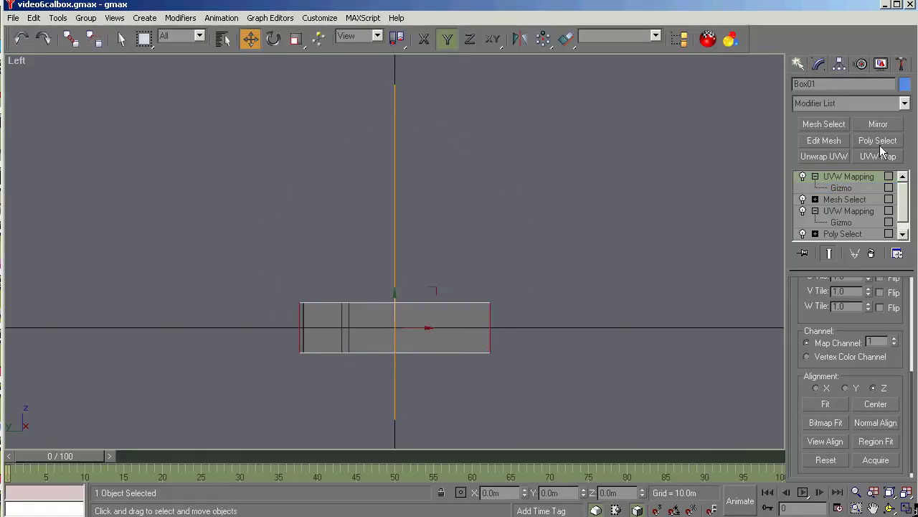
left_click(905, 104)
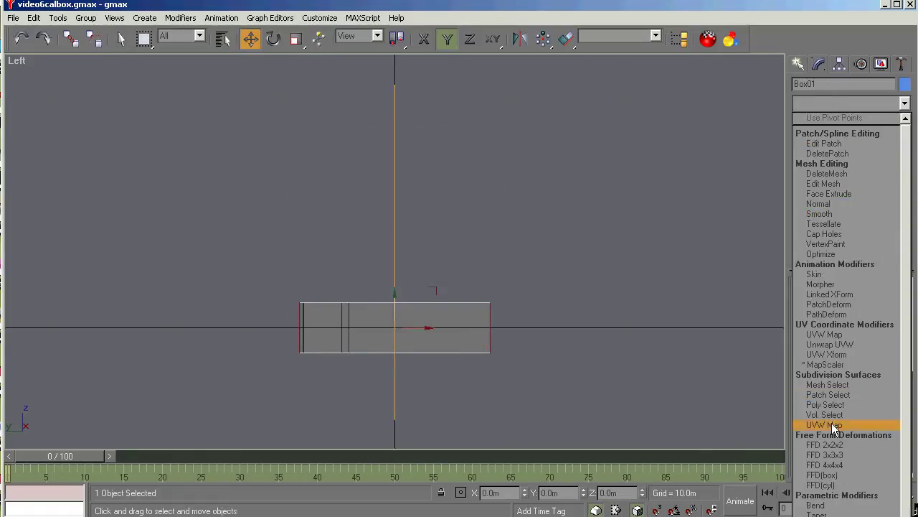
left_click(836, 386)
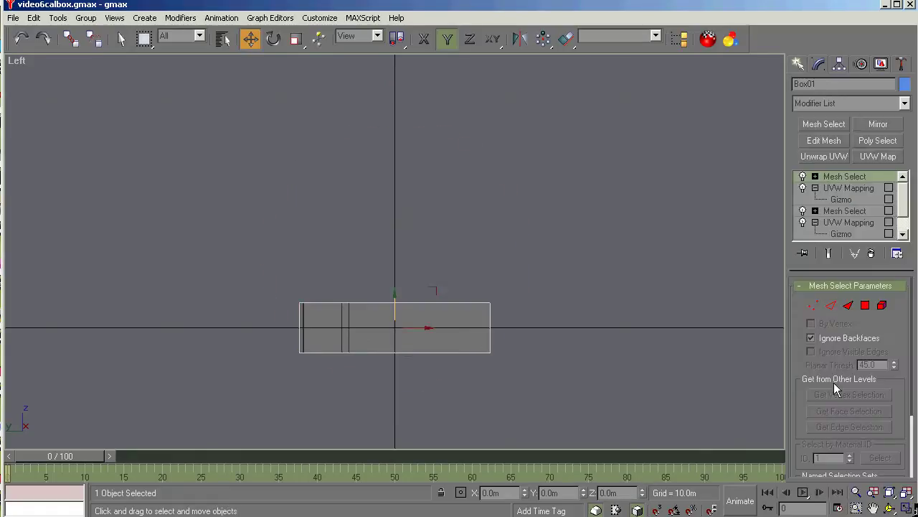
left_click(865, 306)
left_click(538, 414)
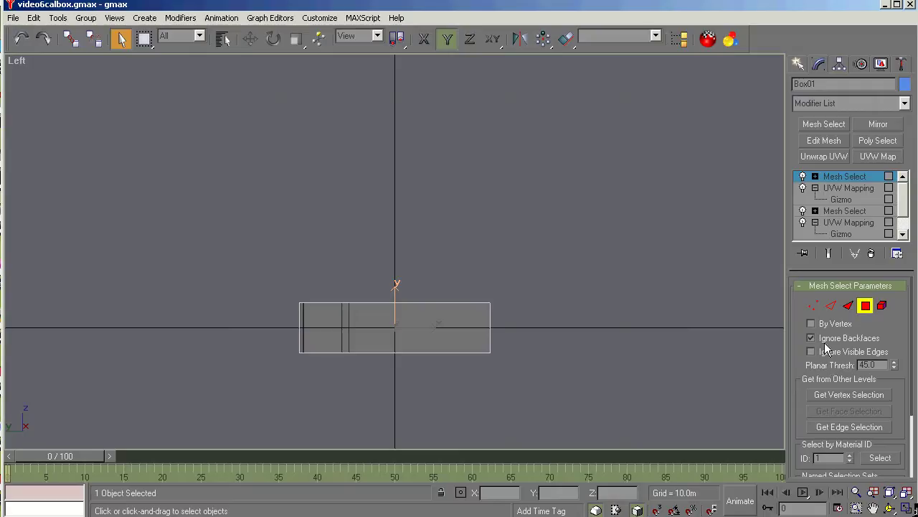
left_click(890, 508)
left_click_drag(381, 312, 591, 313)
right_click(609, 316)
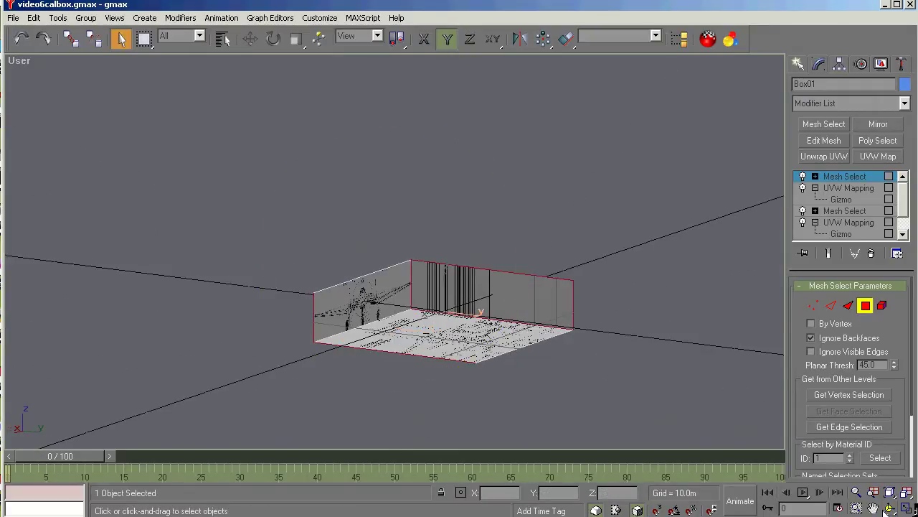
Return to the Left view and add a third UVW Mapping modifier to Box01
left_click(890, 508)
left_click_drag(598, 390, 399, 307)
key("r")
key("z")
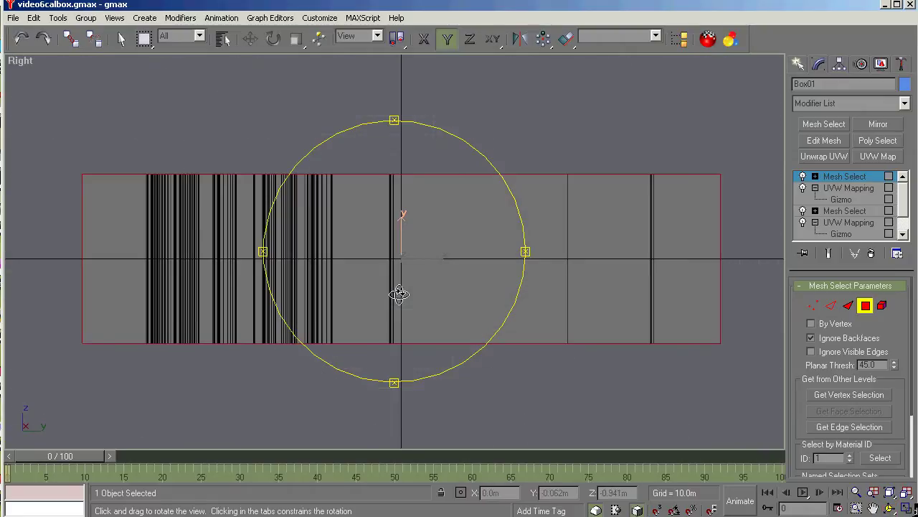
key("l")
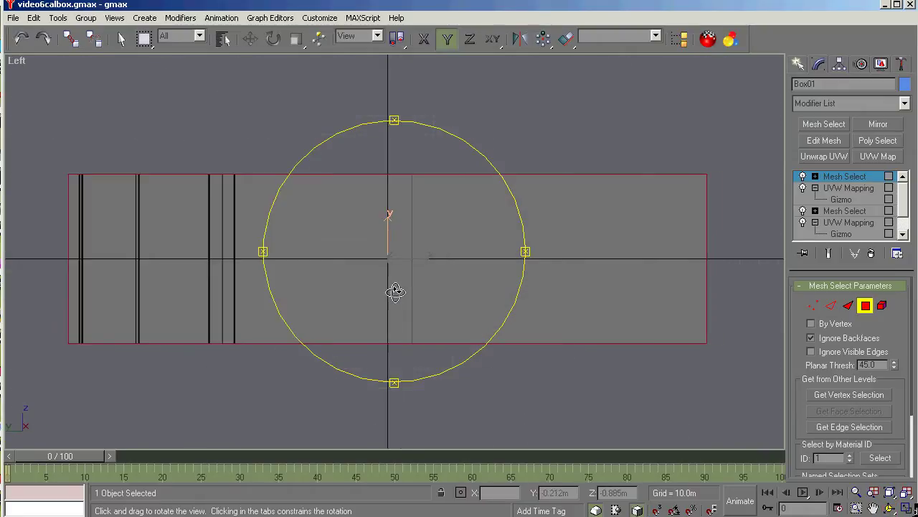
left_click(868, 157)
right_click(725, 190)
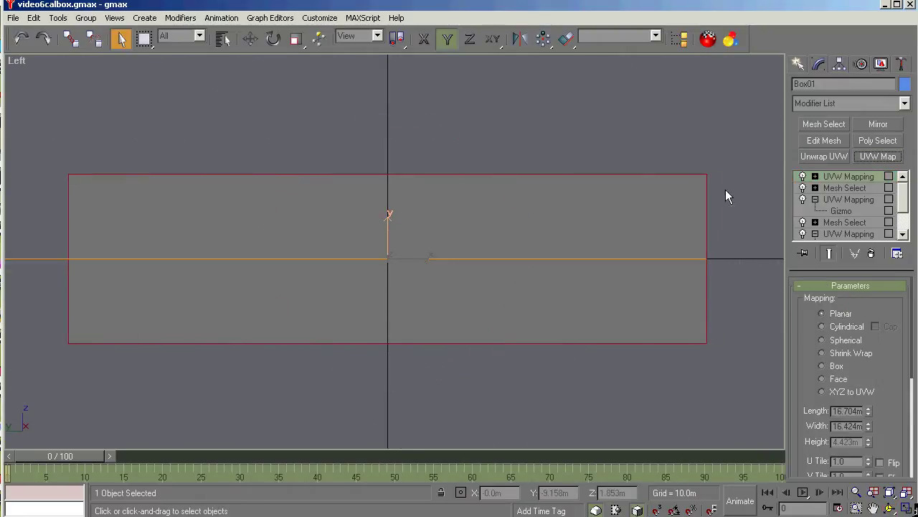
Align the new mapping's gizmo to the Left viewport with View Align
left_click(815, 176)
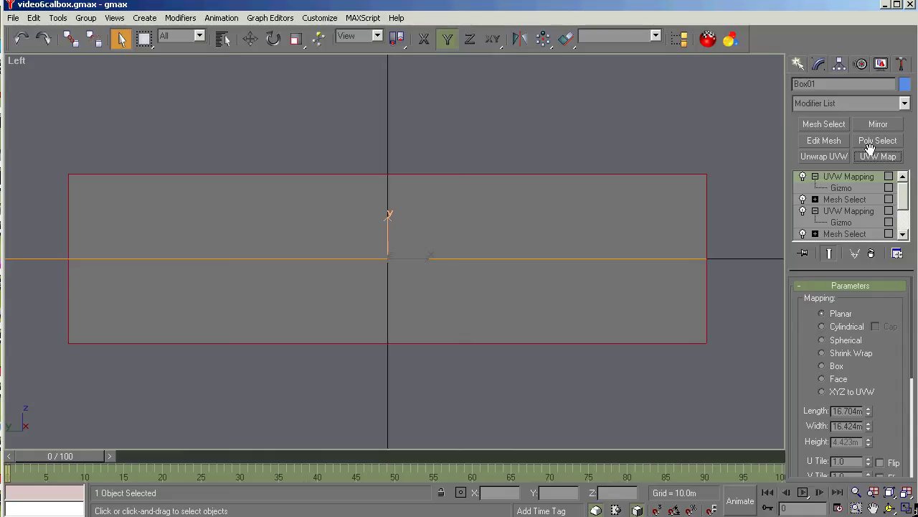
left_click(841, 187)
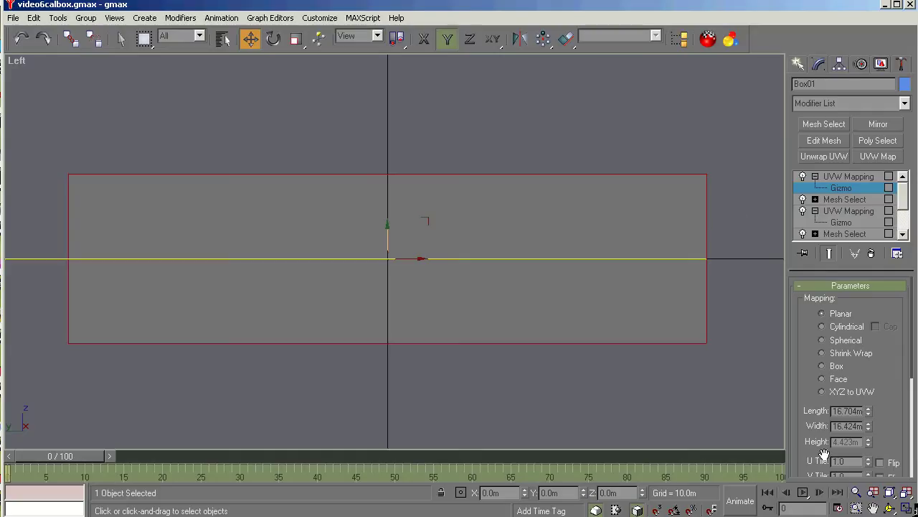
left_click_drag(912, 371, 909, 471)
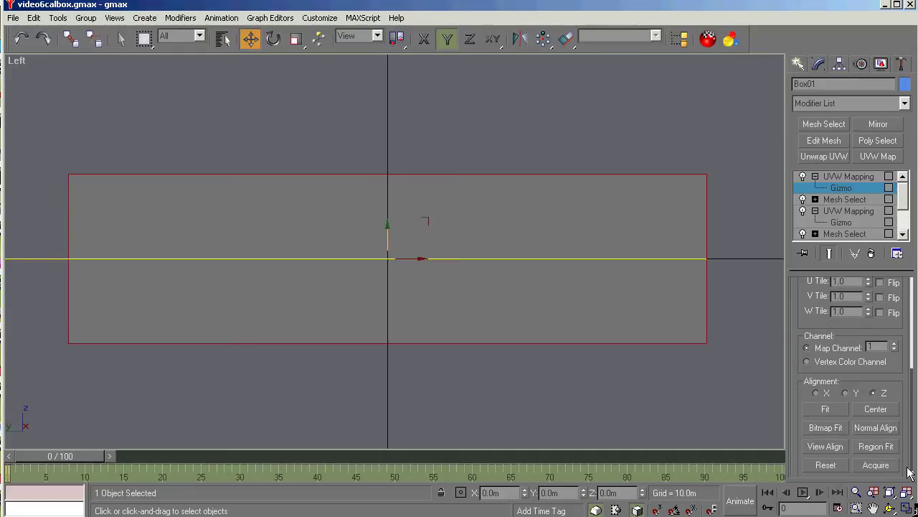
left_click(815, 446)
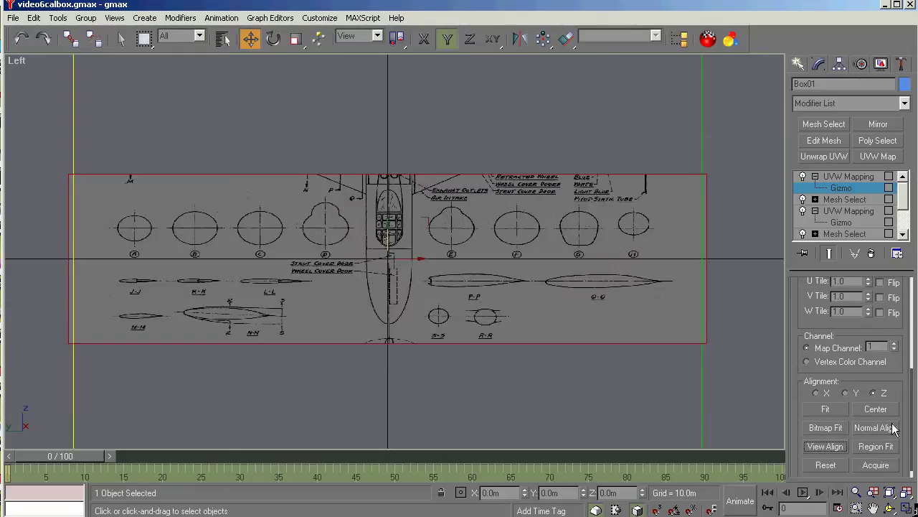
Bitmap Fit the third mapping to the 3view image and raise its gizmo to Z 6.602 m
left_click(815, 428)
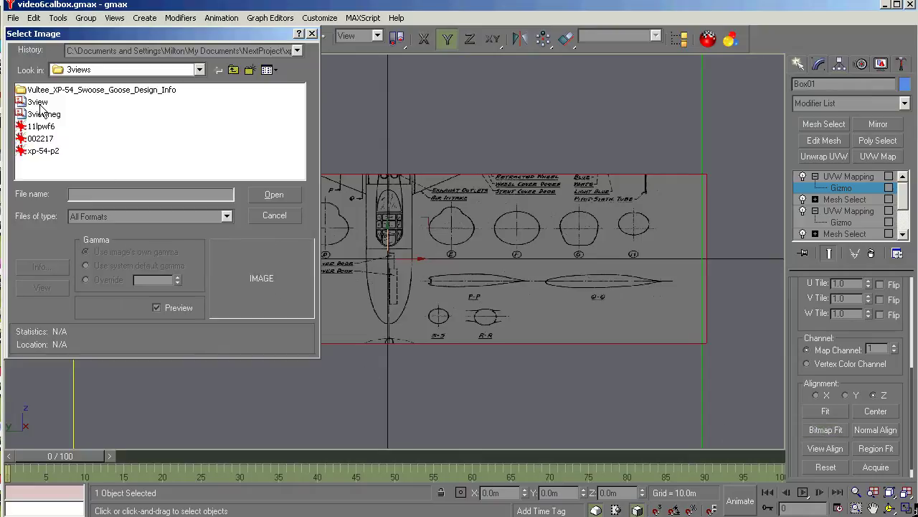
left_click(40, 104)
left_click(269, 192)
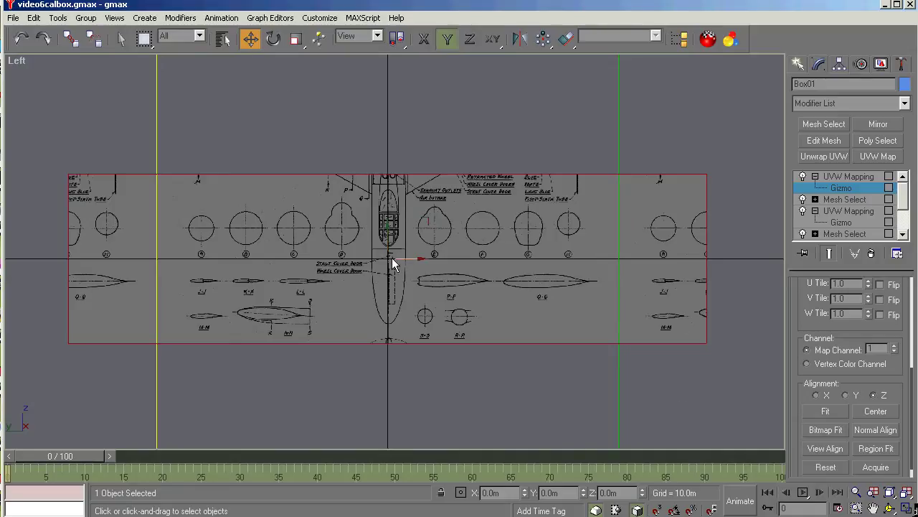
left_click_drag(387, 228, 349, 3)
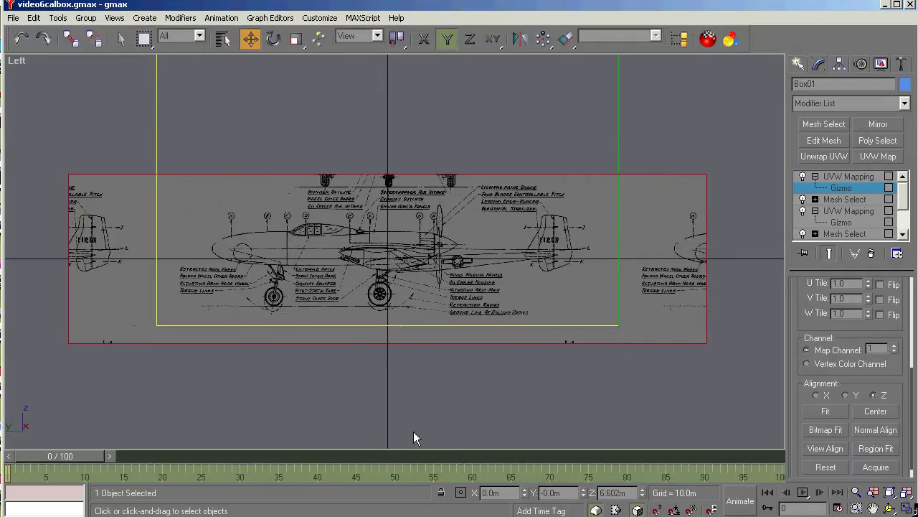
Raise the side-view mapping gizmo further and scale it up on the box
scroll(398, 430, "down", 2)
scroll(398, 431, "down", 2)
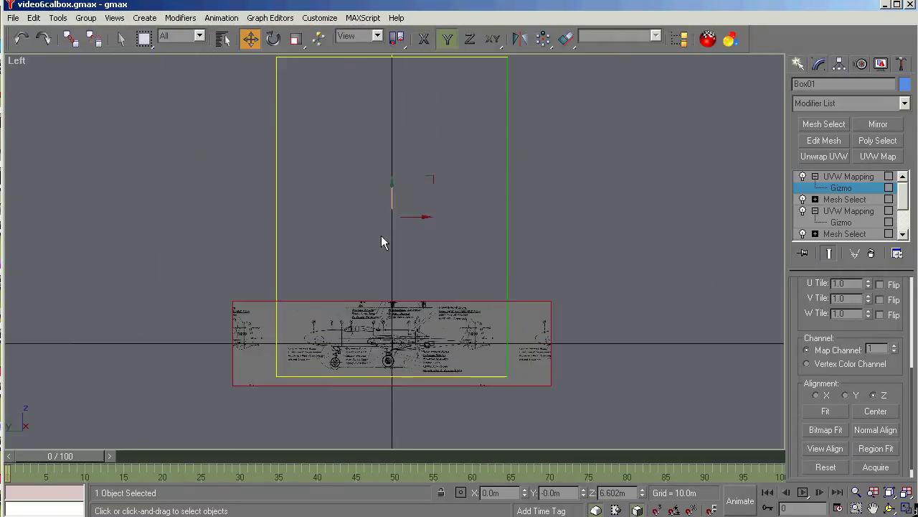
scroll(382, 216, "up", 2)
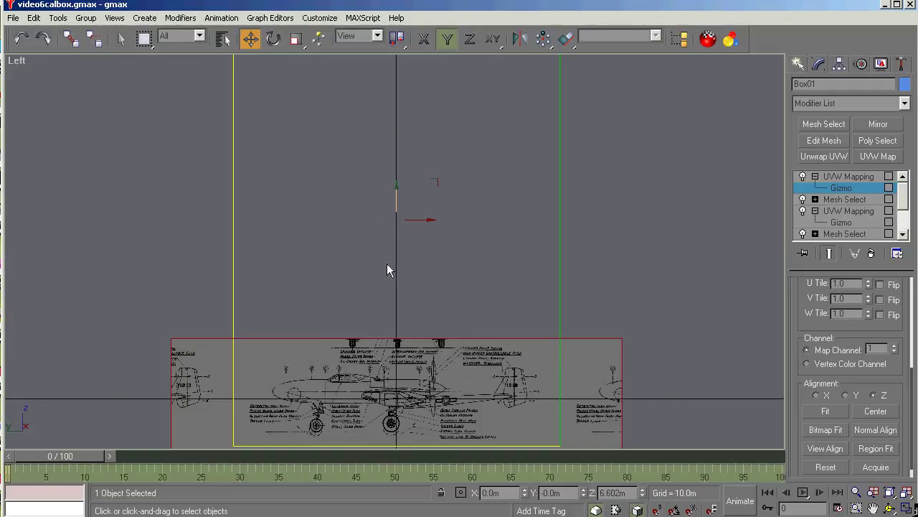
scroll(403, 434, "up", 2)
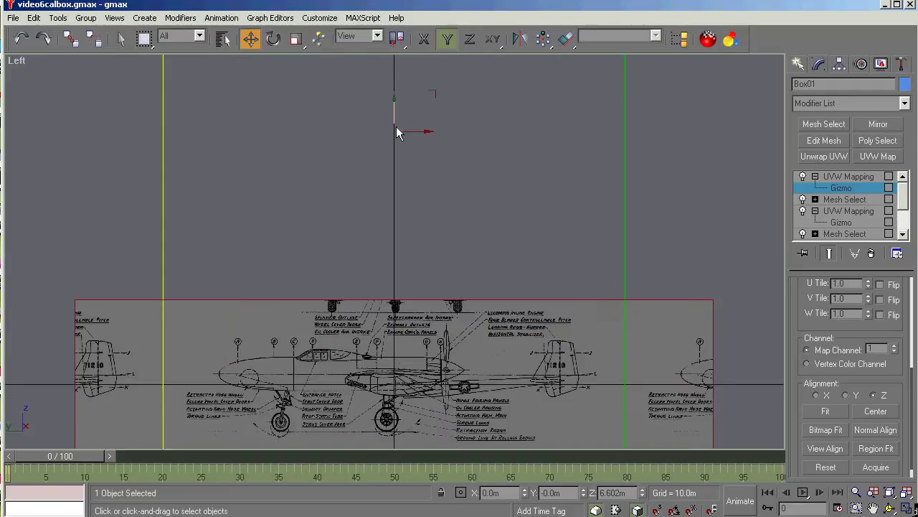
left_click_drag(391, 116, 393, 74)
left_click(294, 39)
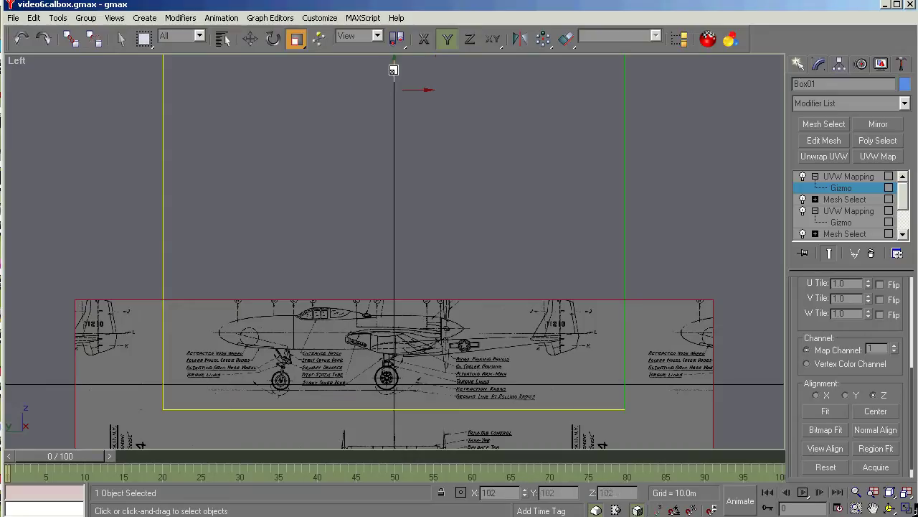
left_click_drag(393, 70, 412, 137)
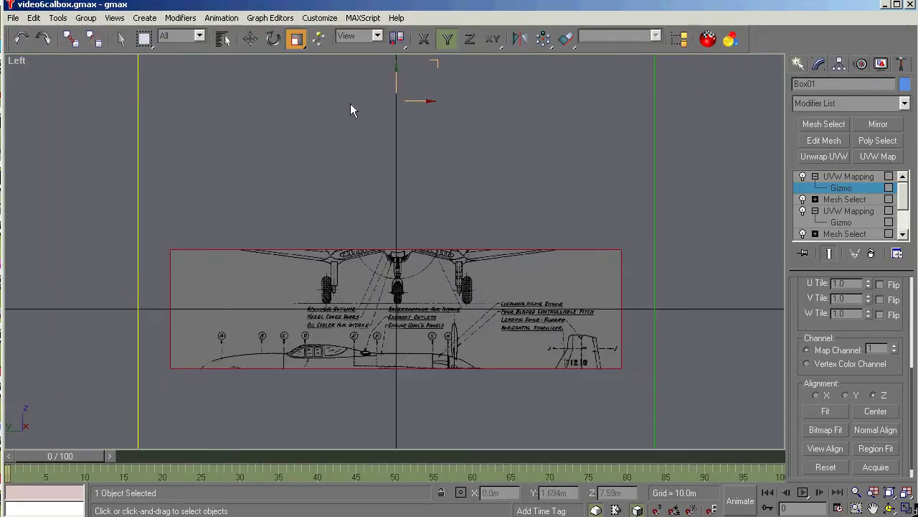
Move the gizmo up and left so the full side profile, landing gear included, fits the face
key("w")
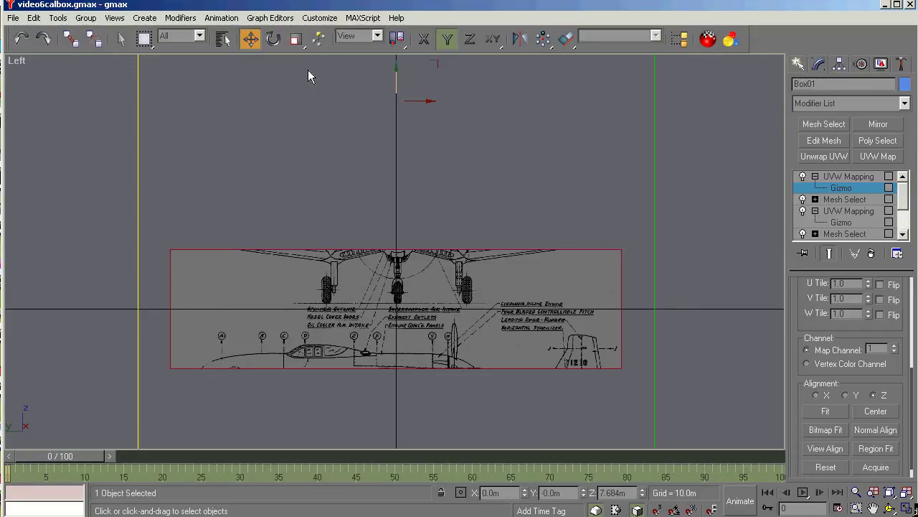
left_click_drag(397, 86, 406, 17)
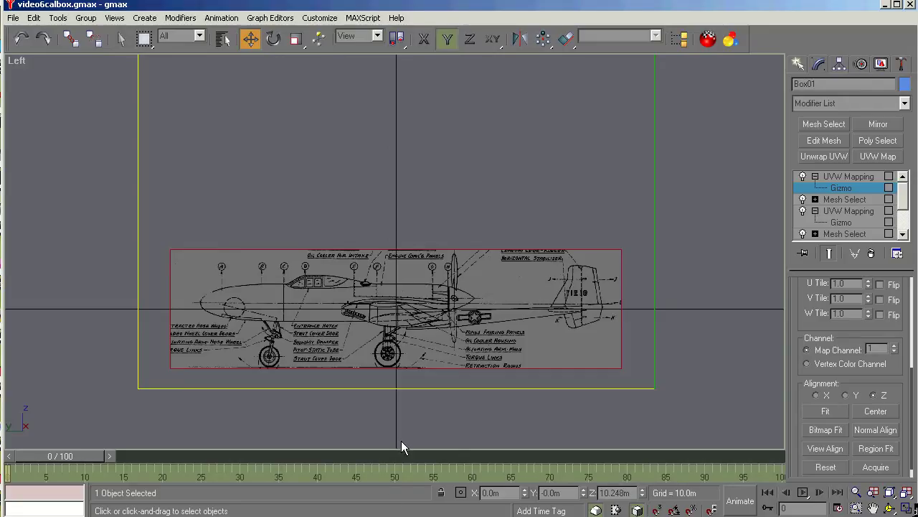
scroll(401, 444, "down", 3)
scroll(402, 445, "up", 1)
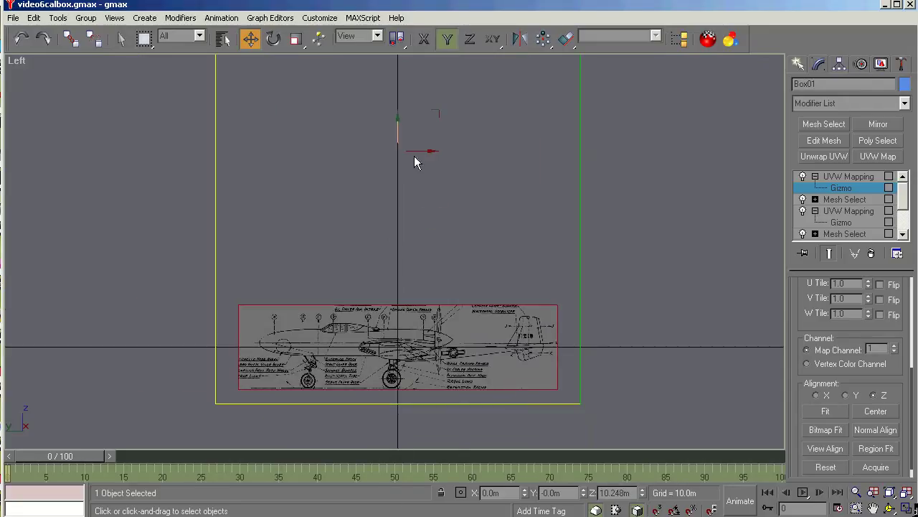
left_click_drag(414, 151, 395, 151)
scroll(283, 393, "up", 5)
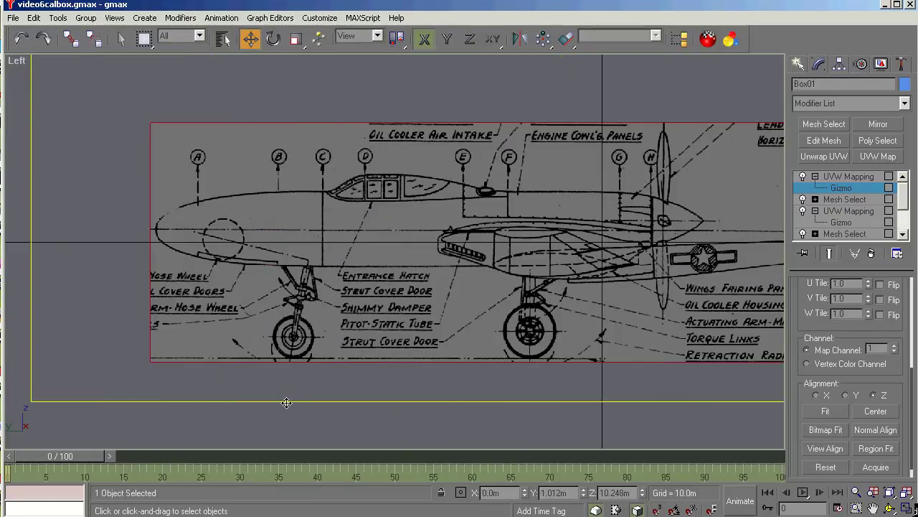
left_click(890, 508)
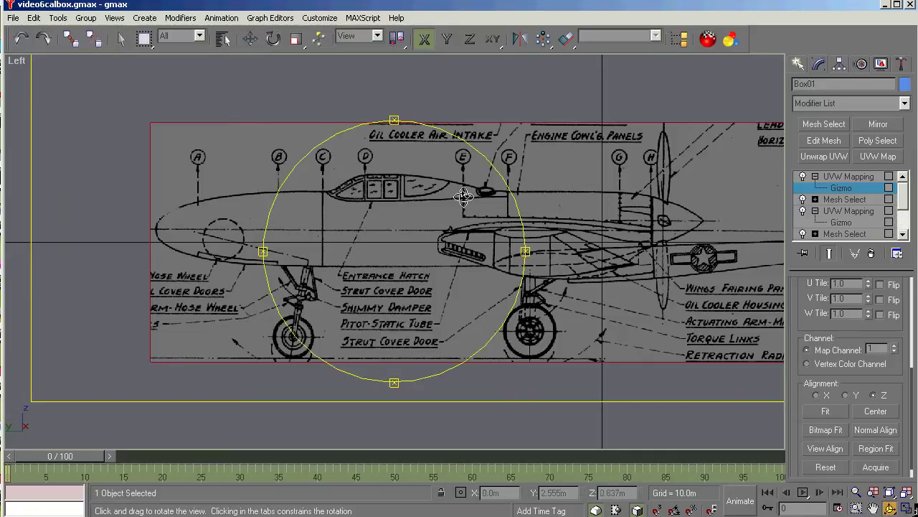
left_click_drag(393, 119, 391, 131)
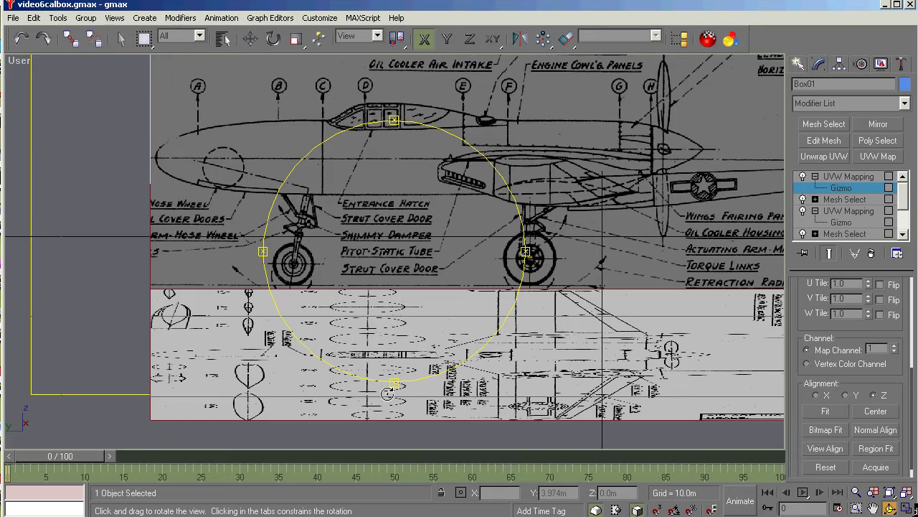
mouse_move(395, 380)
left_mouse_down()
mouse_move(394, 434)
mouse_move(396, 376)
left_mouse_up()
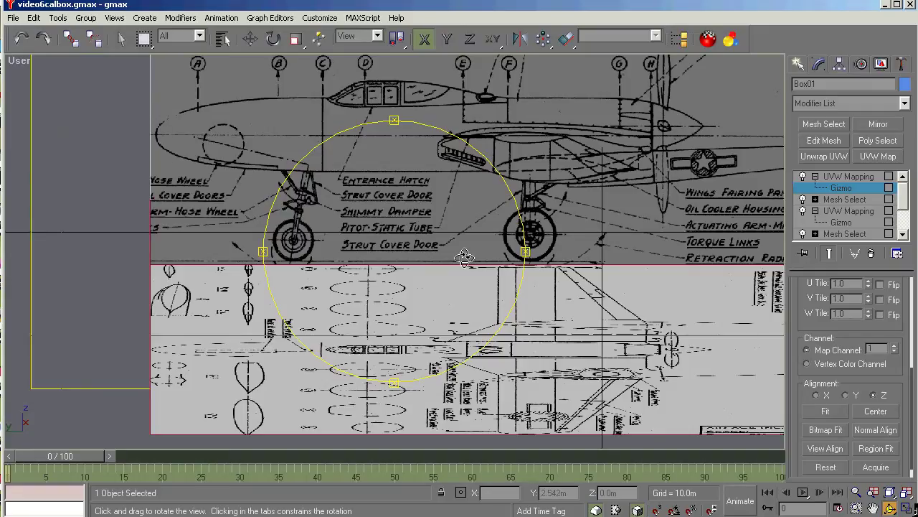
key("w")
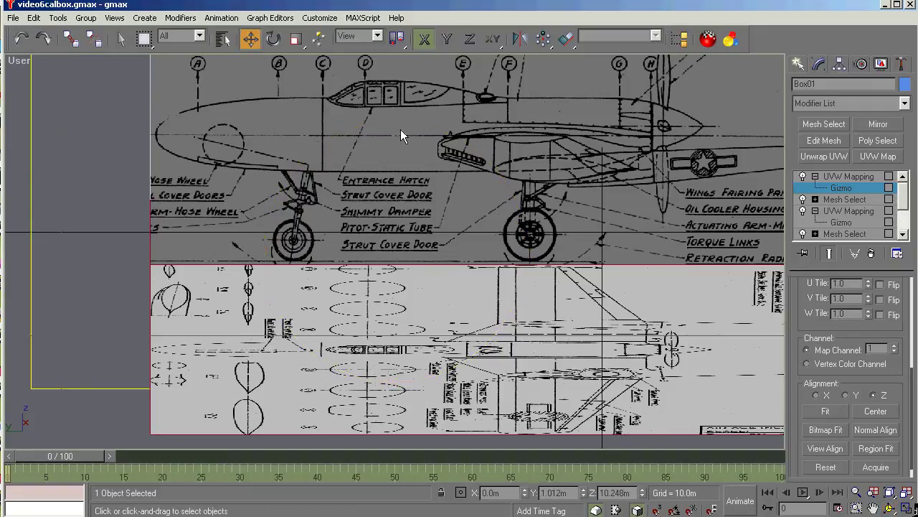
scroll(469, 269, "down", 4)
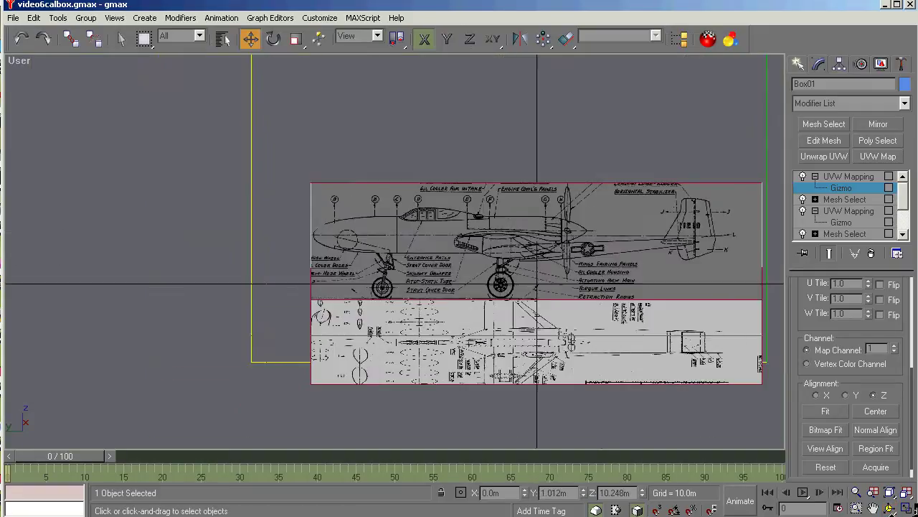
left_click(888, 509)
left_click_drag(433, 318, 432, 330)
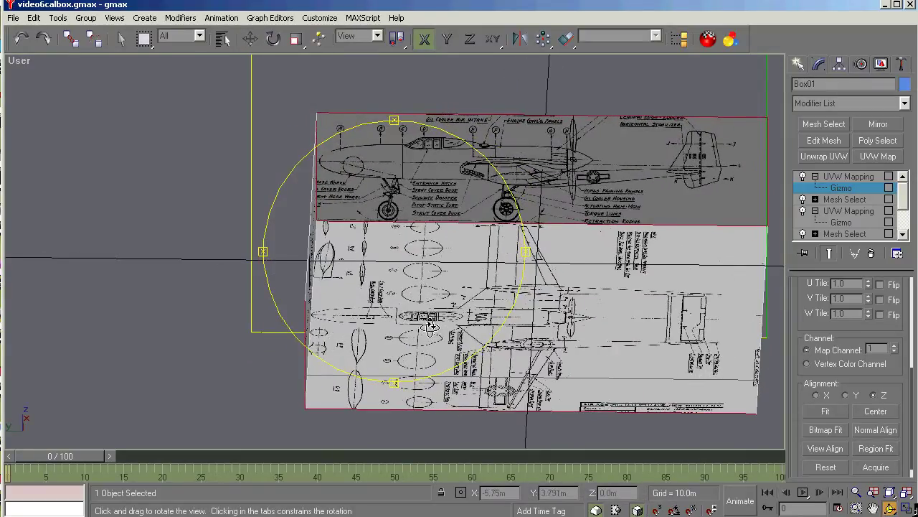
key("l")
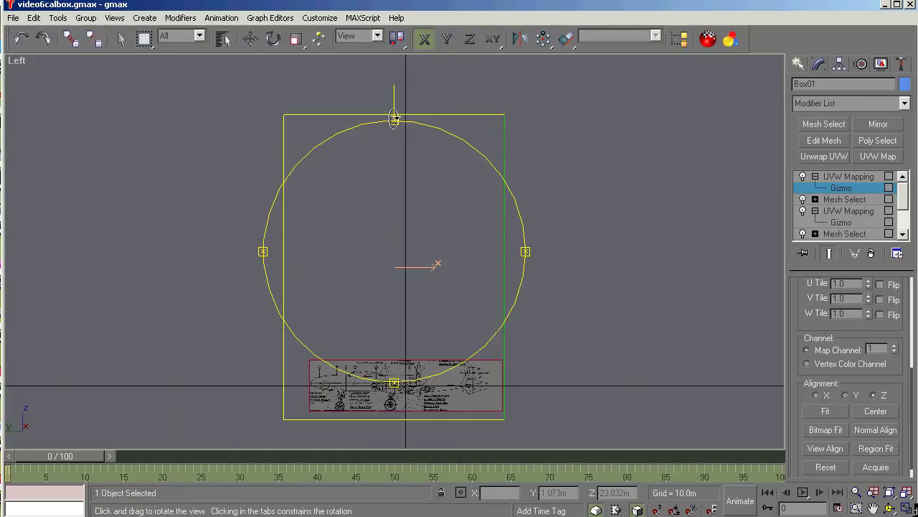
In a tilted User view, nudge the side-view gizmo along Y to 0.924 m
left_click_drag(395, 117, 395, 171)
left_click_drag(394, 351, 392, 344)
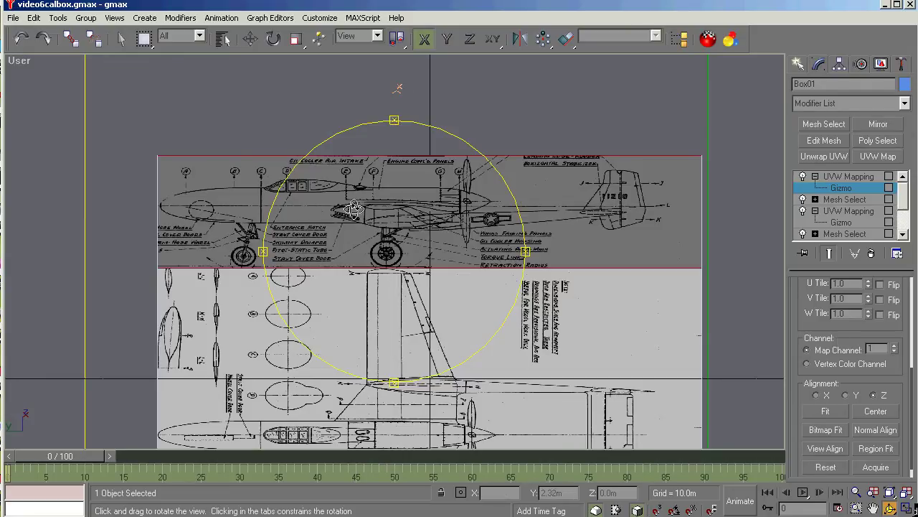
left_click(250, 39)
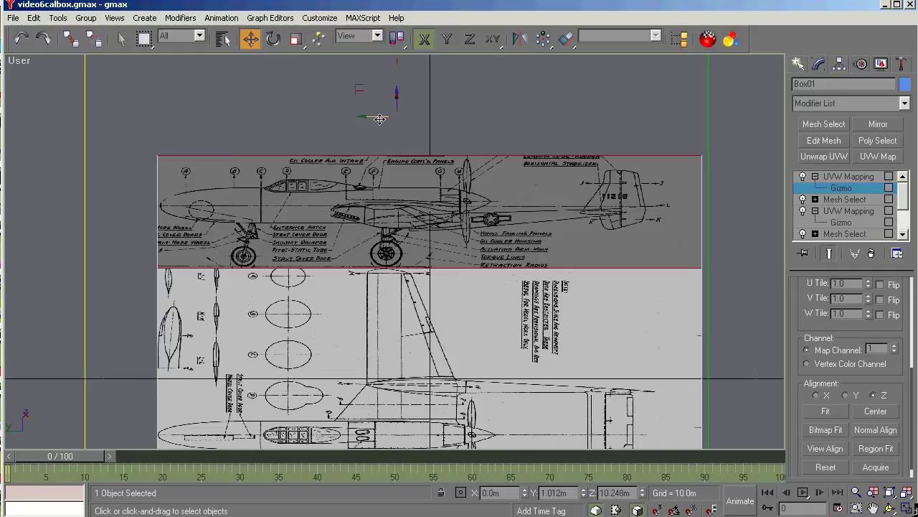
key("F6")
left_click_drag(378, 116, 380, 115)
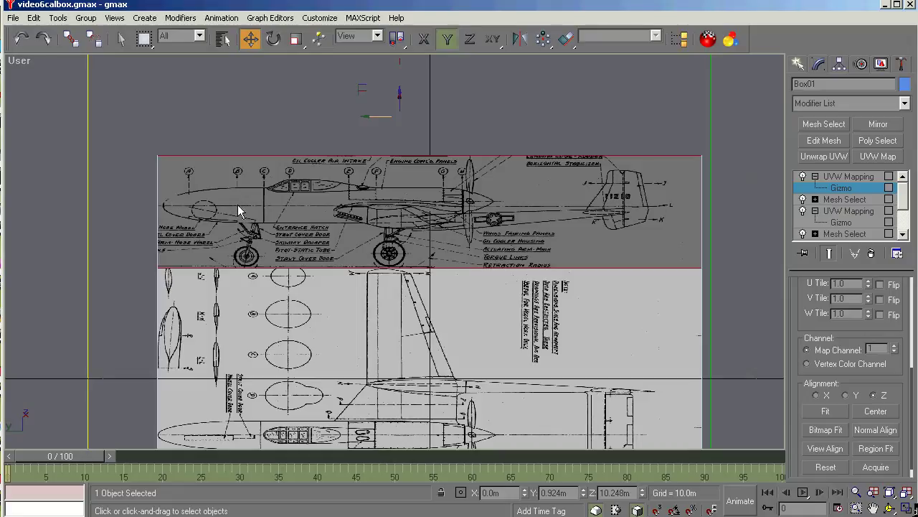
Scale the side-view mapping up nine times in 100.1% Offset steps via Scale Transform Type-In
left_click(295, 41)
right_click(295, 41)
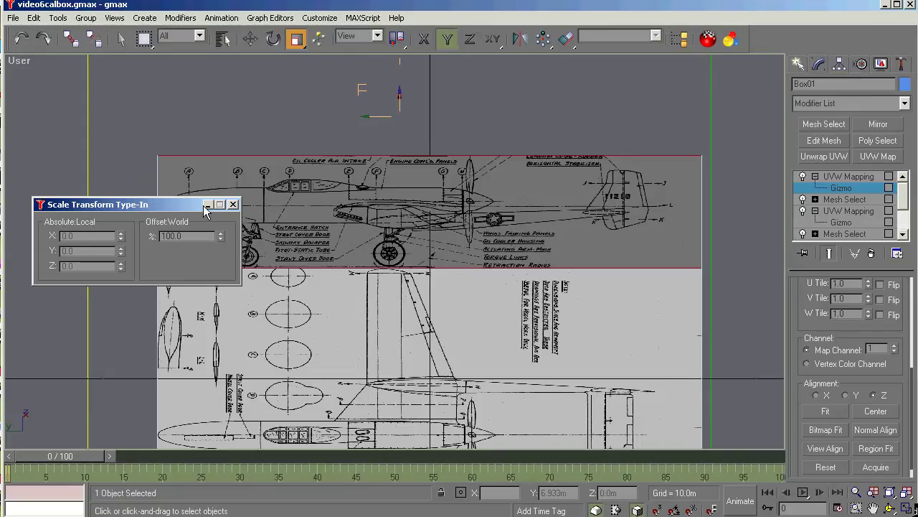
left_click_drag(204, 212, 210, 289)
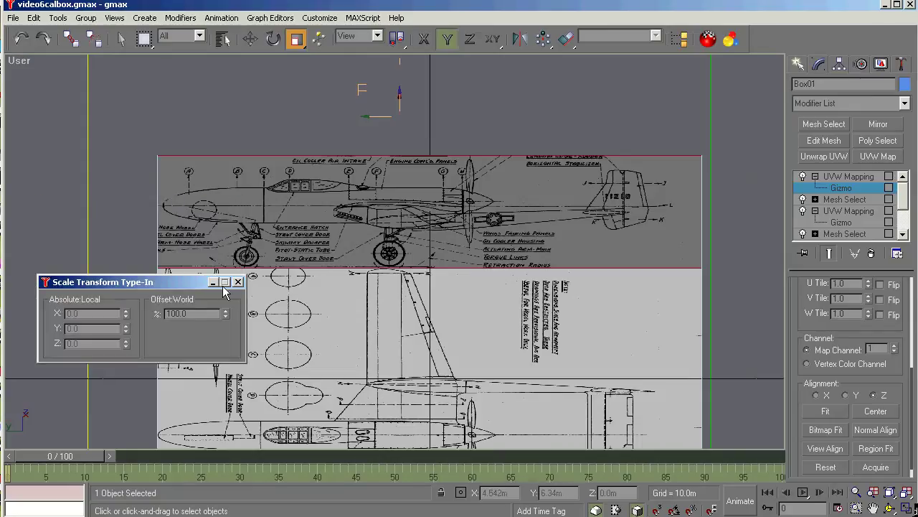
left_click(225, 312)
left_click(224, 312)
left_click(225, 312)
left_click(225, 312)
left_click(224, 312)
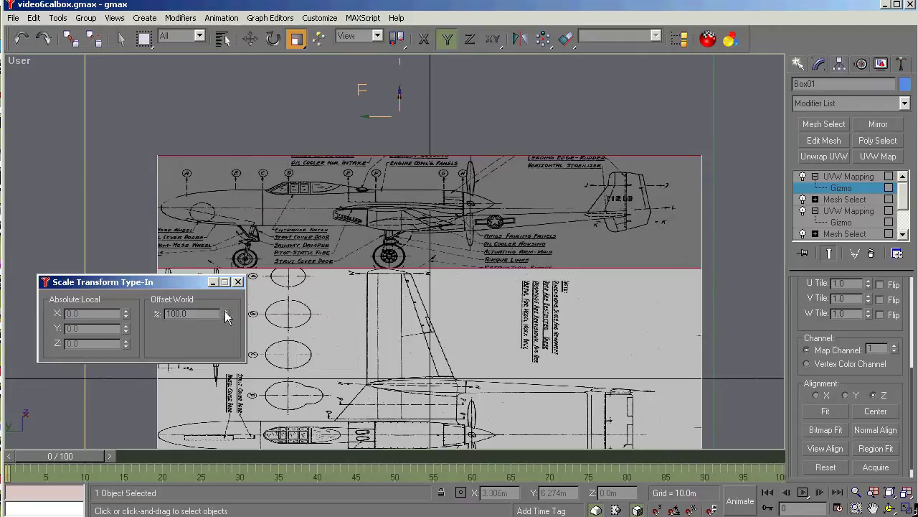
left_click(224, 312)
left_click(225, 312)
left_click(224, 312)
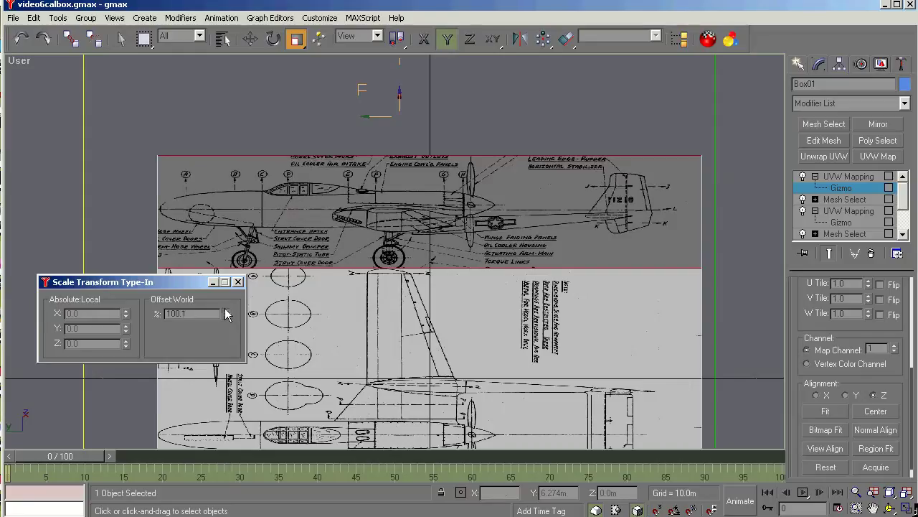
left_click(225, 314)
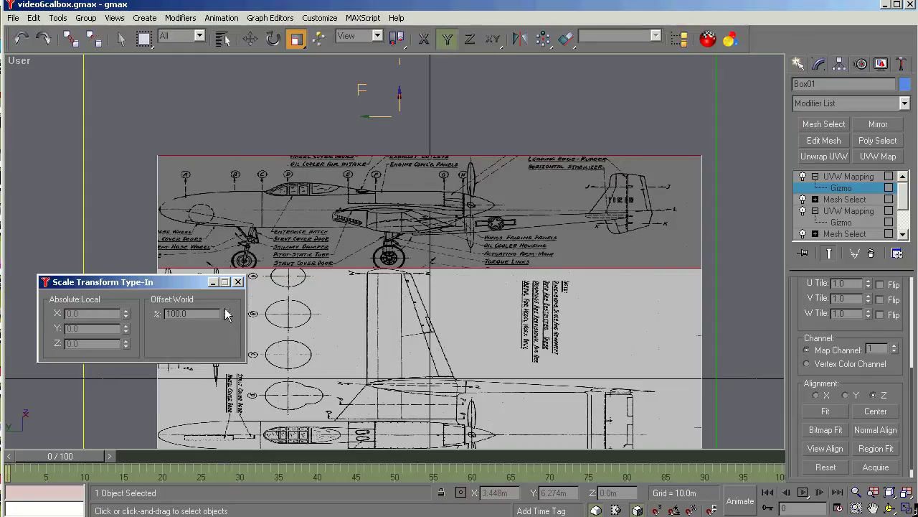
left_click(212, 281)
Tilt the view to check alignment, then in the Left view nudge the gizmo slightly up
left_click(890, 507)
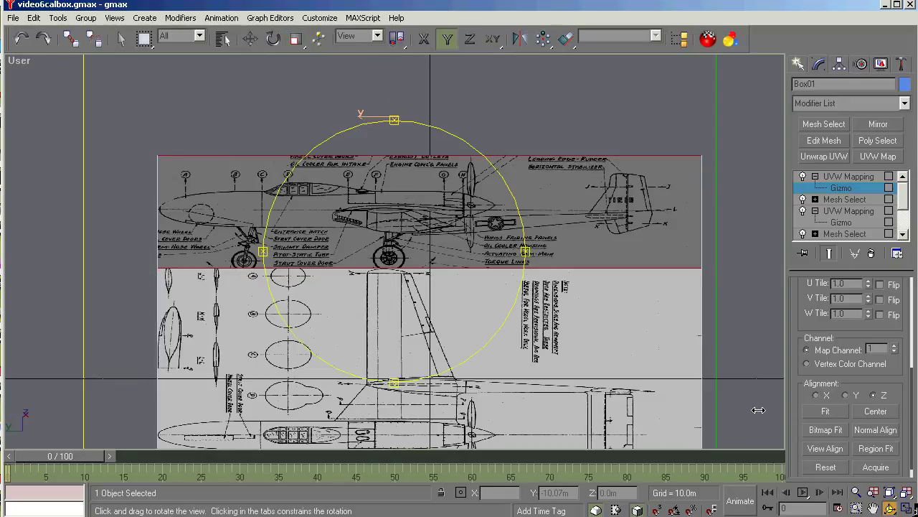
left_click_drag(459, 287, 416, 203)
key("l")
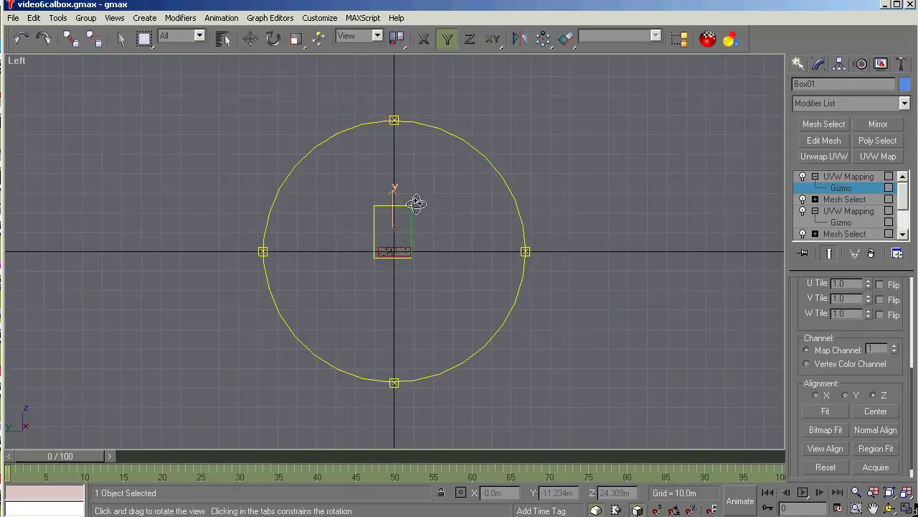
scroll(416, 200, "up", 5)
scroll(420, 394, "up", 8)
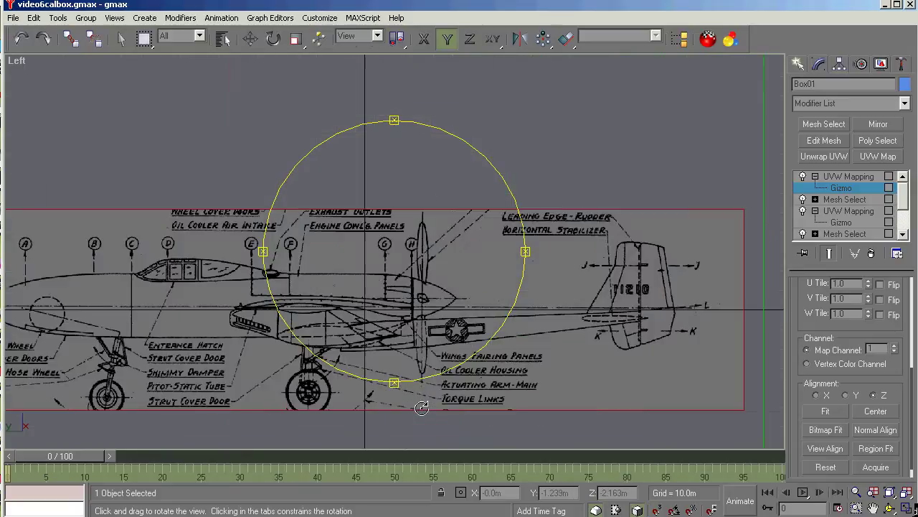
scroll(601, 359, "down", 2)
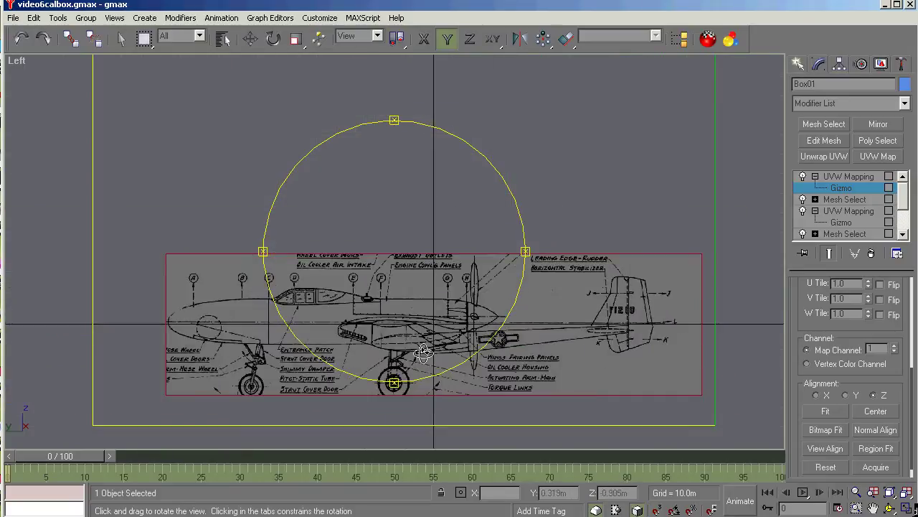
scroll(423, 352, "down", 2)
key("r")
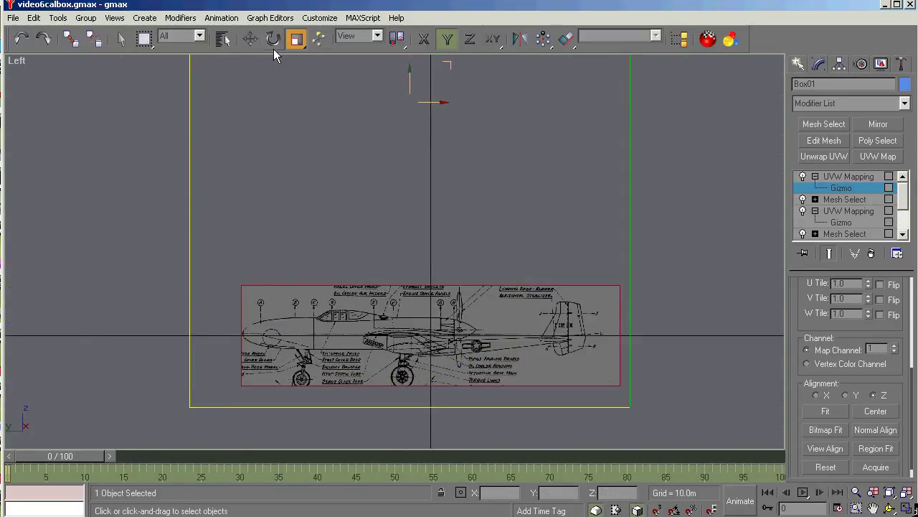
key("w")
left_click_drag(410, 82, 409, 80)
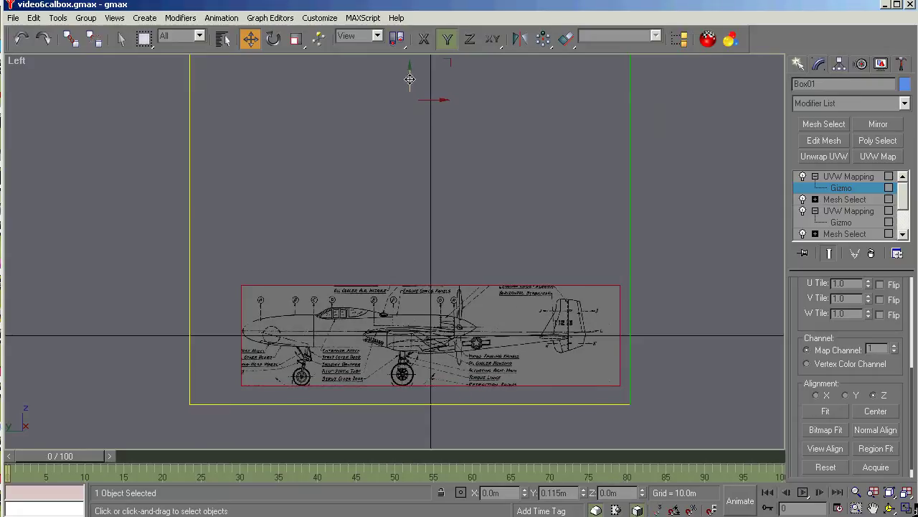
Constrain to X, nudge the side-view gizmo slightly left, and orbit to an angled view
scroll(404, 336, "up", 5)
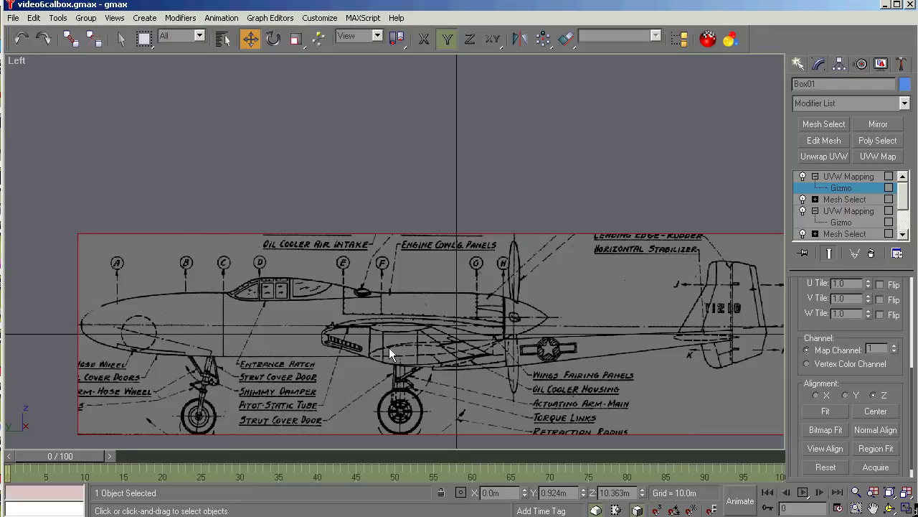
scroll(465, 406, "down", 4)
scroll(468, 391, "up", 1)
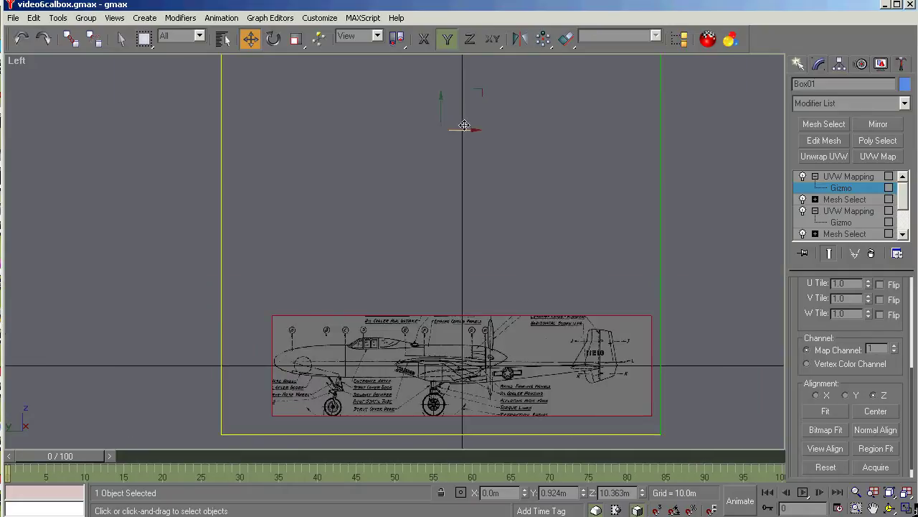
key("F5")
left_click_drag(459, 129, 458, 130)
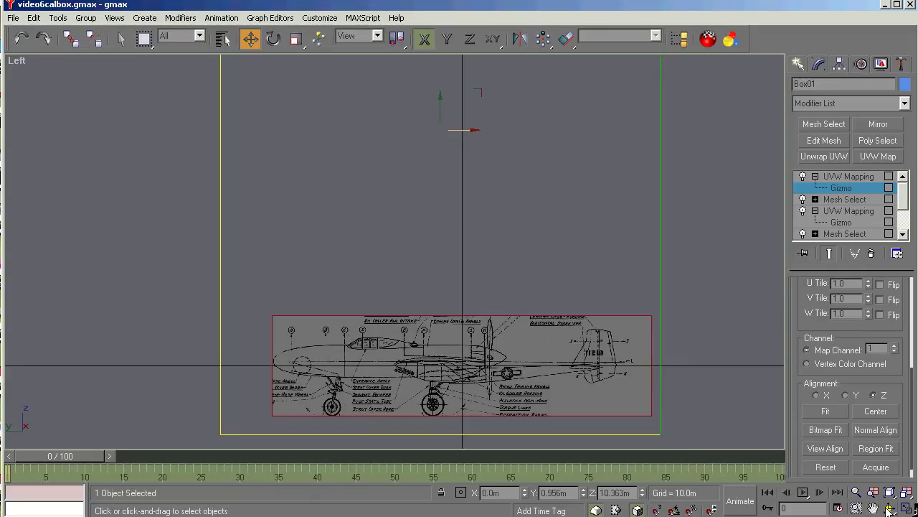
left_click(890, 508)
left_click_drag(396, 123, 398, 185)
scroll(415, 197, "up", 3)
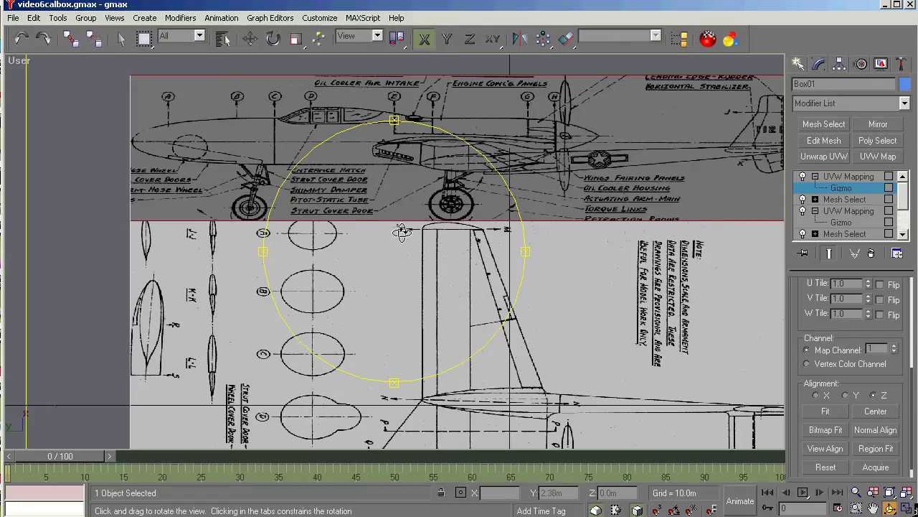
Shift the side-view mapping gizmo slightly to the right
scroll(411, 272, "down", 2)
right_click(444, 122)
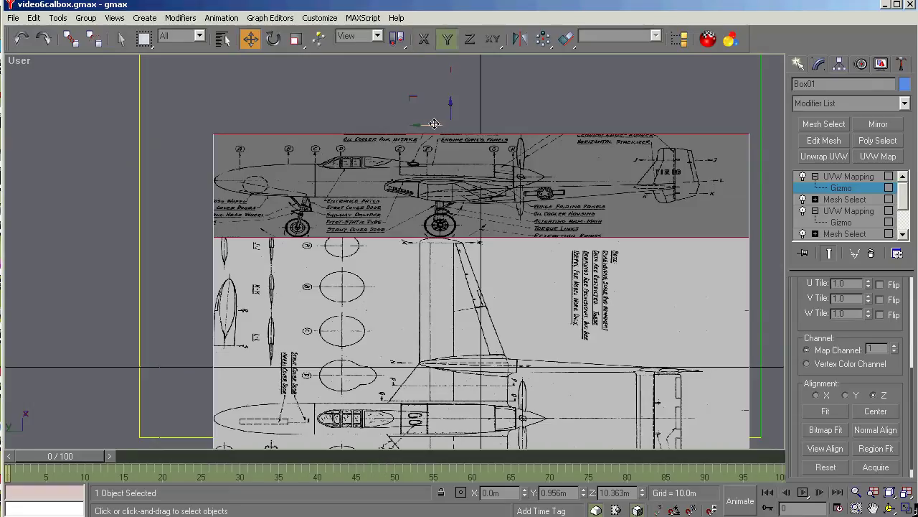
left_click_drag(434, 123, 437, 123)
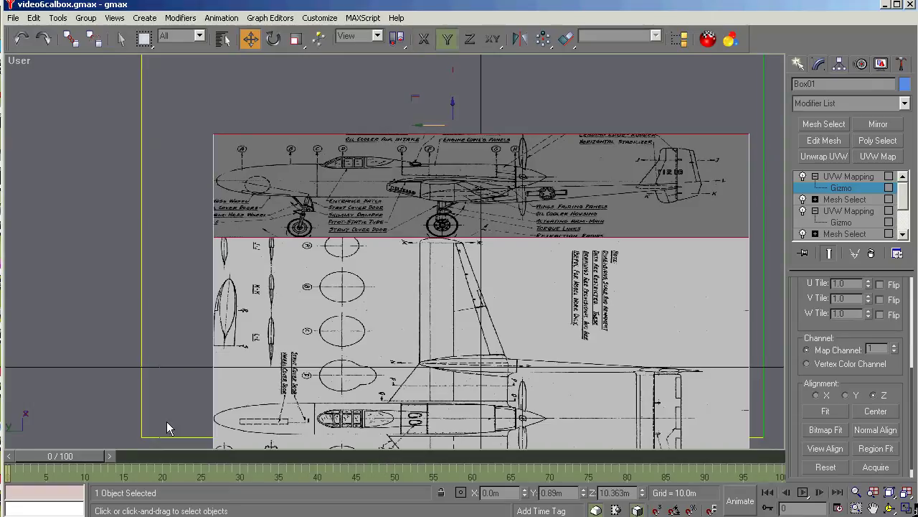
Enlarge the side-view mapping by three more Offset % steps and orbit to a tilted view
left_click(296, 39)
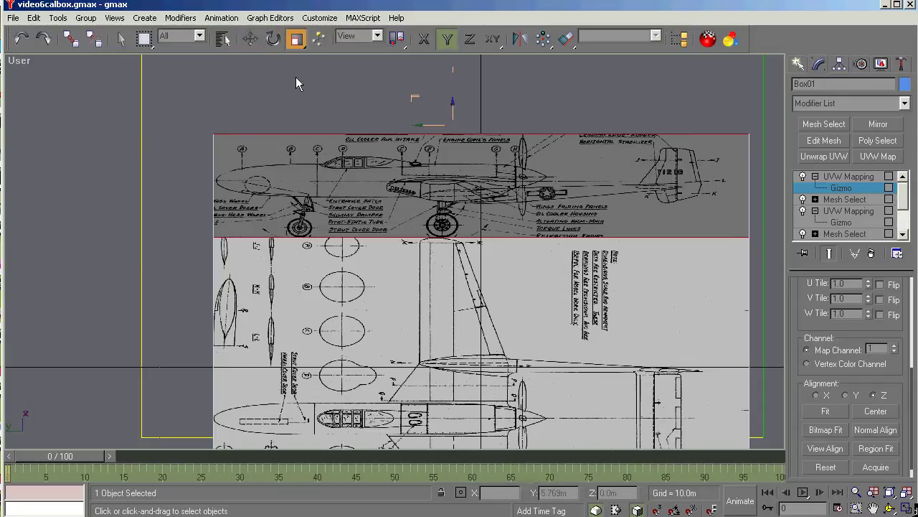
right_click(294, 42)
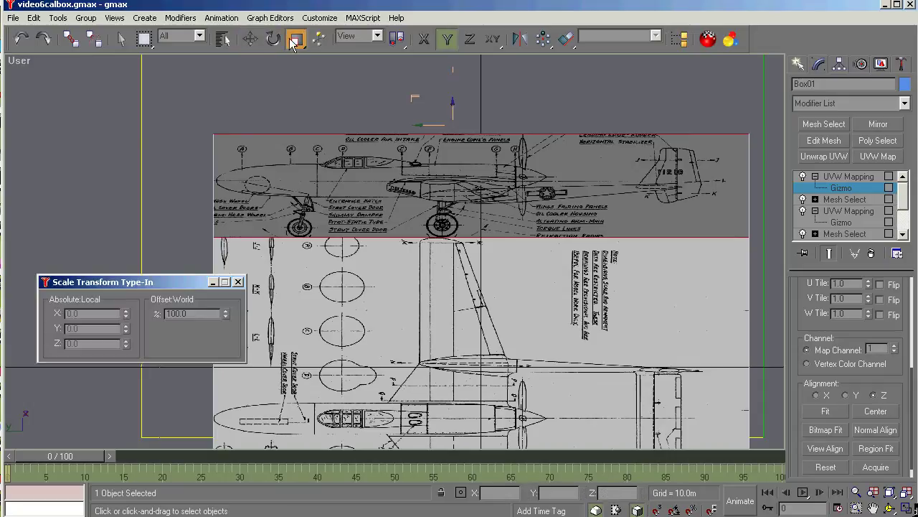
left_click(226, 310)
left_click(225, 310)
left_click(226, 309)
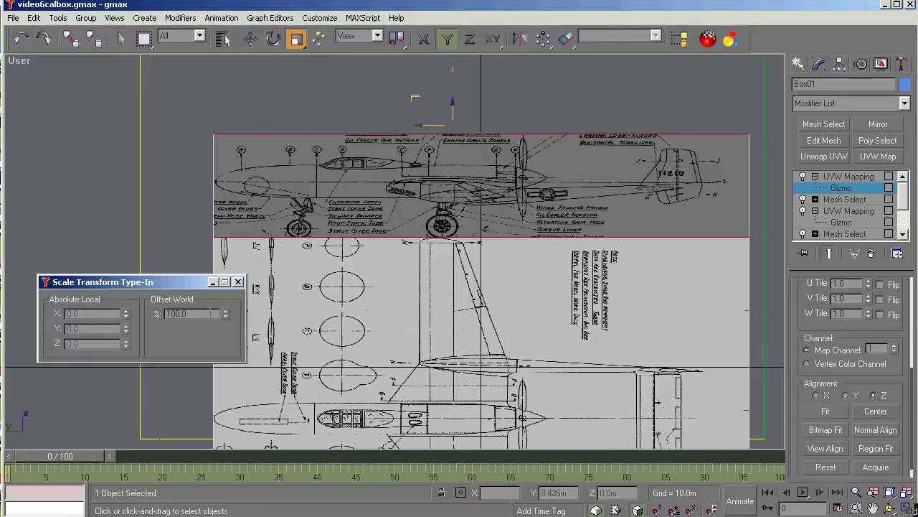
left_click(239, 281)
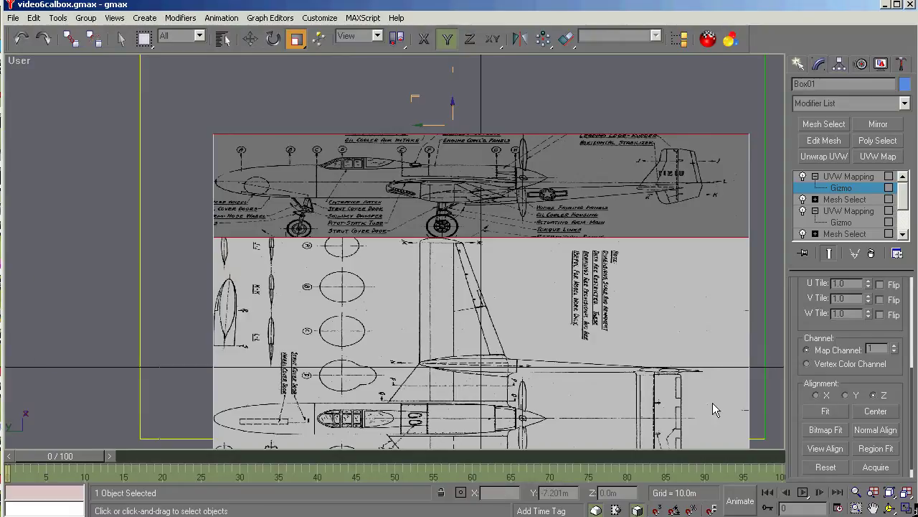
left_click(889, 508)
left_click_drag(430, 319, 309, 290)
Zoom and orbit so the side profile faces left to inspect the wing-nose junction
scroll(355, 316, "up", 5)
left_click_drag(360, 312, 253, 304)
scroll(356, 254, "up", 10)
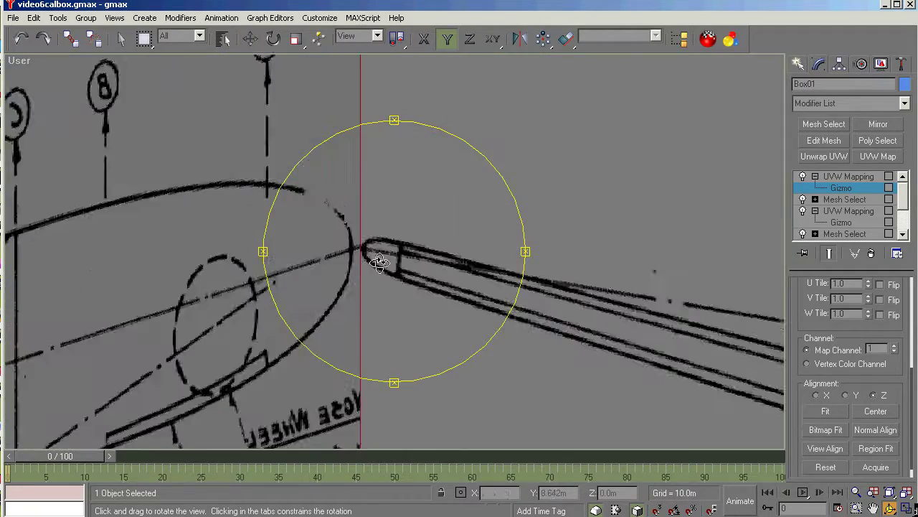
scroll(344, 232, "down", 2)
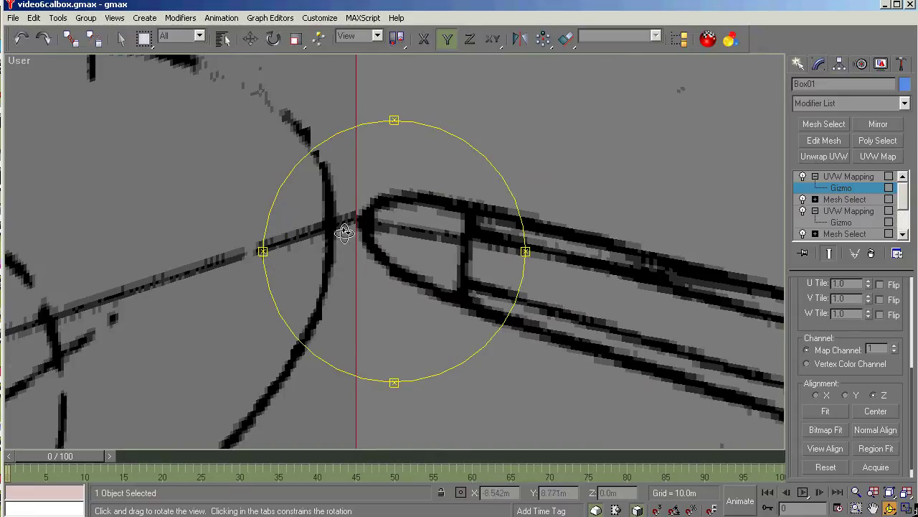
scroll(350, 271, "down", 4)
scroll(350, 276, "down", 4)
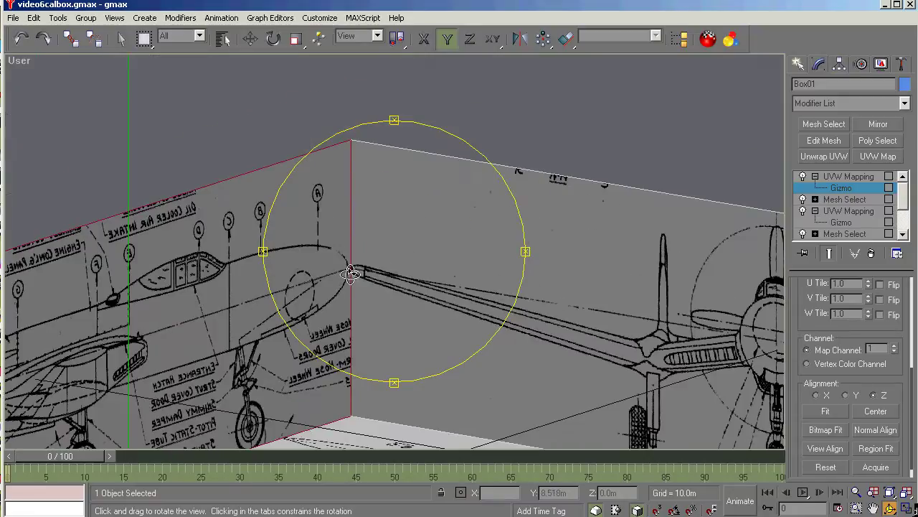
Orbit toward a frontal view of the plane to check the front blueprint's alignment
left_click_drag(343, 301, 317, 280)
scroll(287, 187, "up", 8)
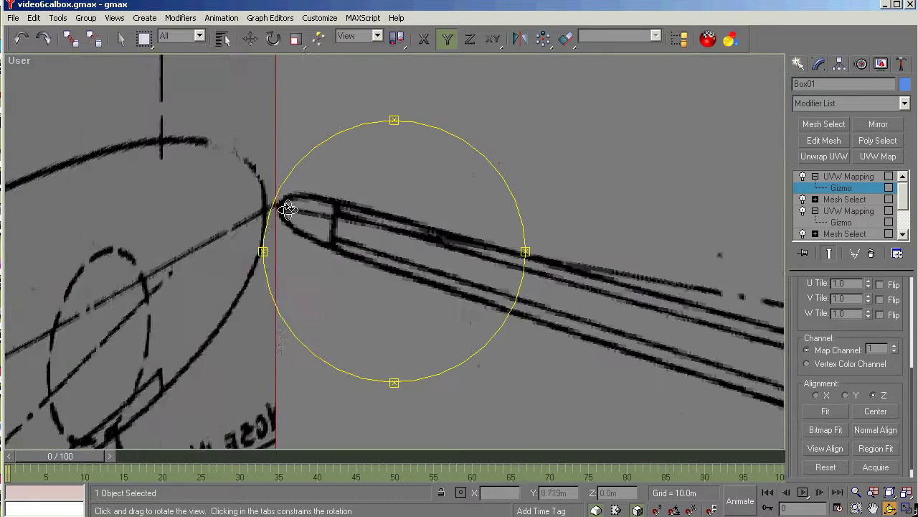
scroll(271, 201, "down", 8)
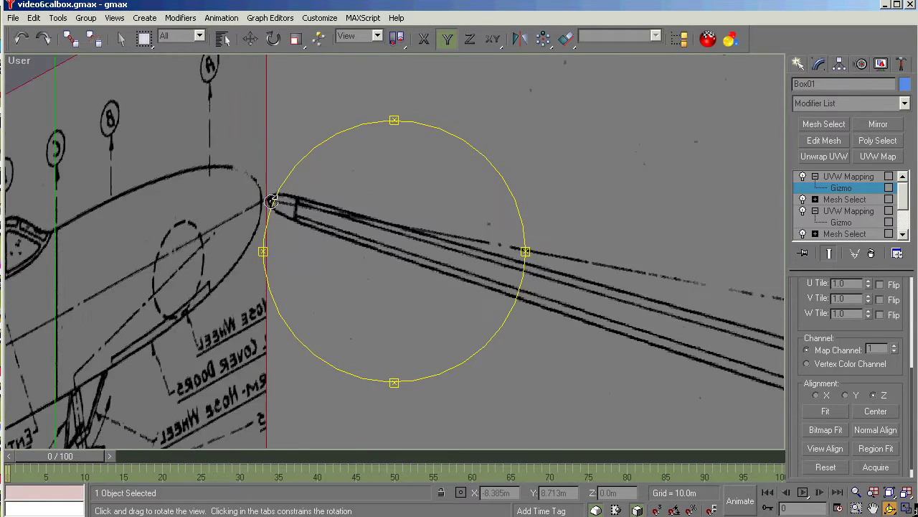
scroll(273, 202, "down", 3)
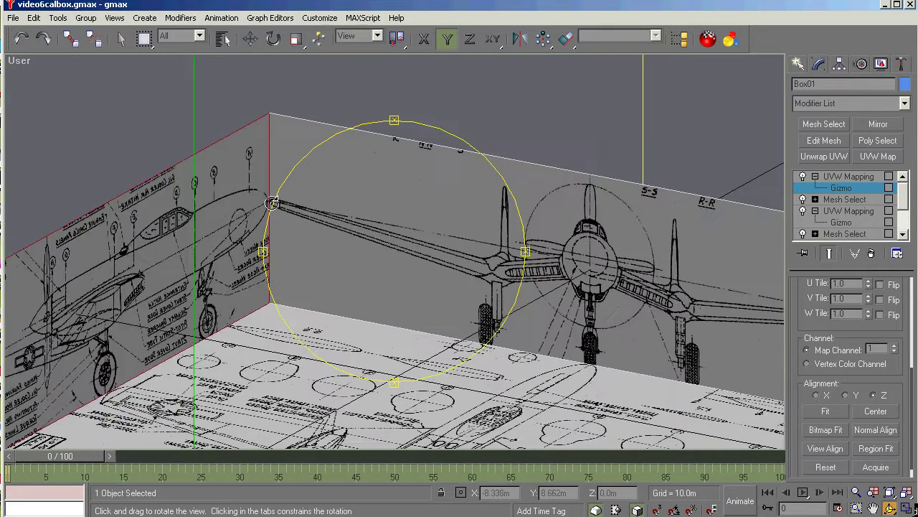
left_click_drag(294, 231, 315, 247)
left_click_drag(401, 302, 436, 301)
Exit the first mapping's gizmo and start editing the second UVW Mapping gizmo
left_click(858, 187)
key("r")
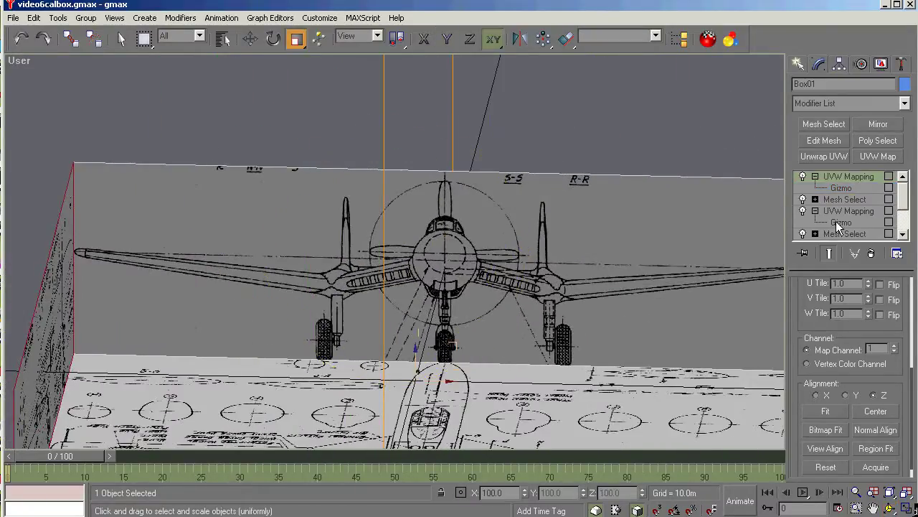
left_click(839, 223)
Fit the box in view and orbit to a tilted top-down view around the nose corner
left_click(890, 493)
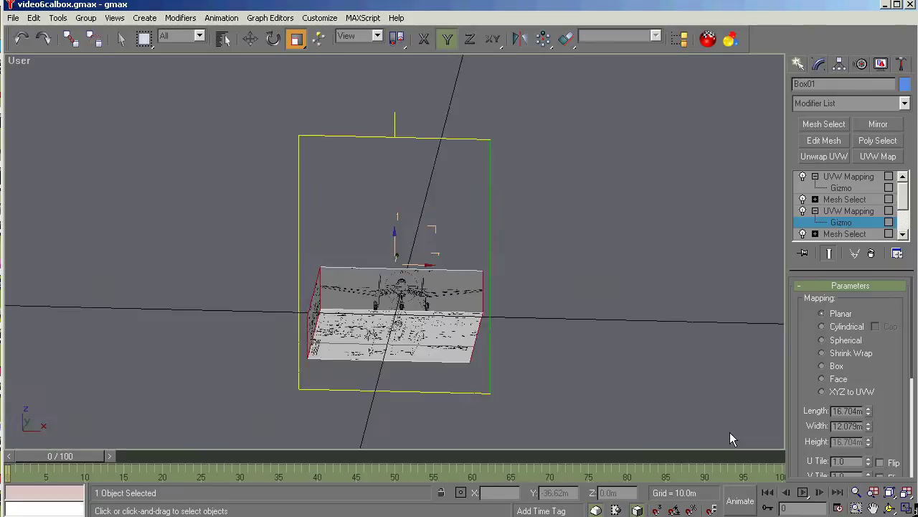
left_click(890, 508)
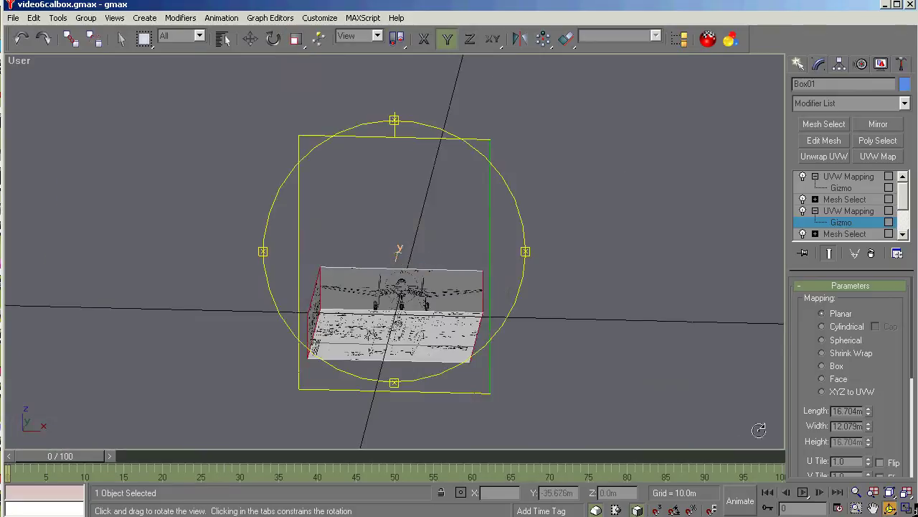
left_click_drag(416, 236, 369, 305)
scroll(399, 255, "up", 6)
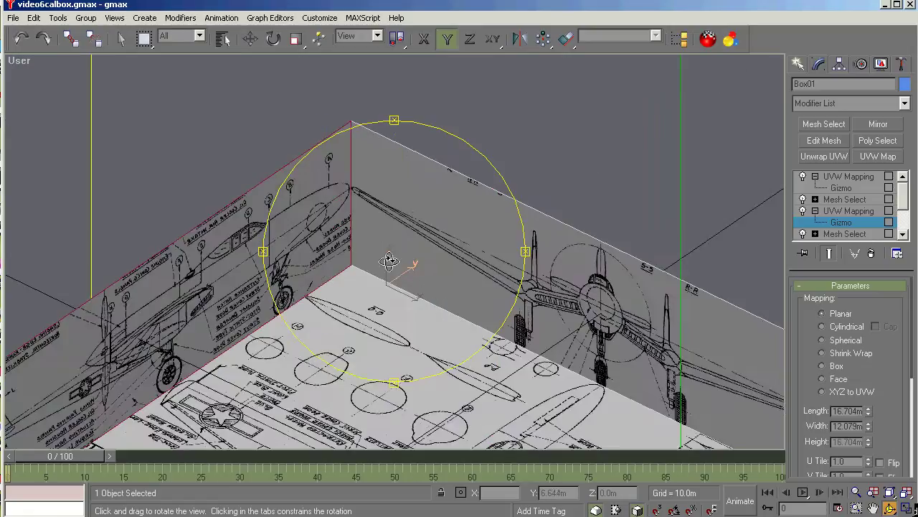
mouse_move(300, 94)
left_mouse_down()
mouse_move(294, 102)
mouse_move(297, 94)
left_mouse_up()
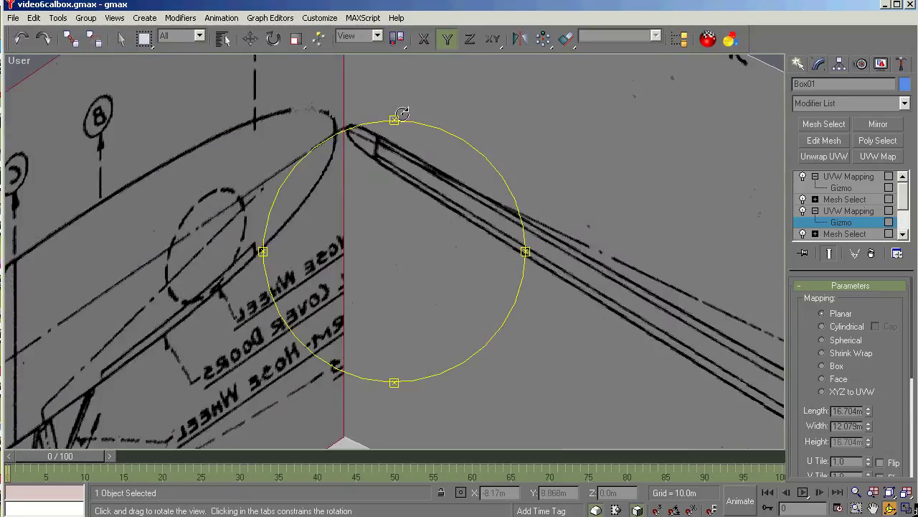
left_click_drag(431, 282, 416, 246)
scroll(385, 180, "down", 5)
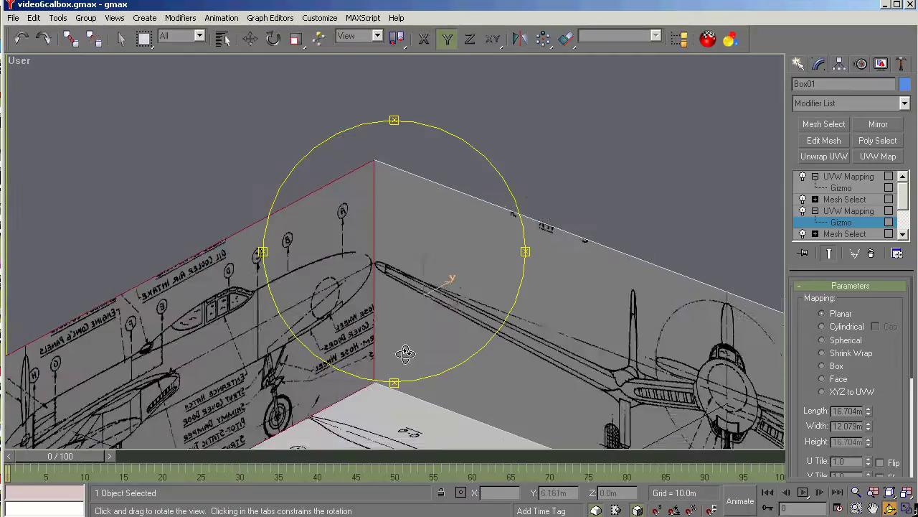
scroll(403, 316, "up", 5)
left_click_drag(403, 296, 392, 277)
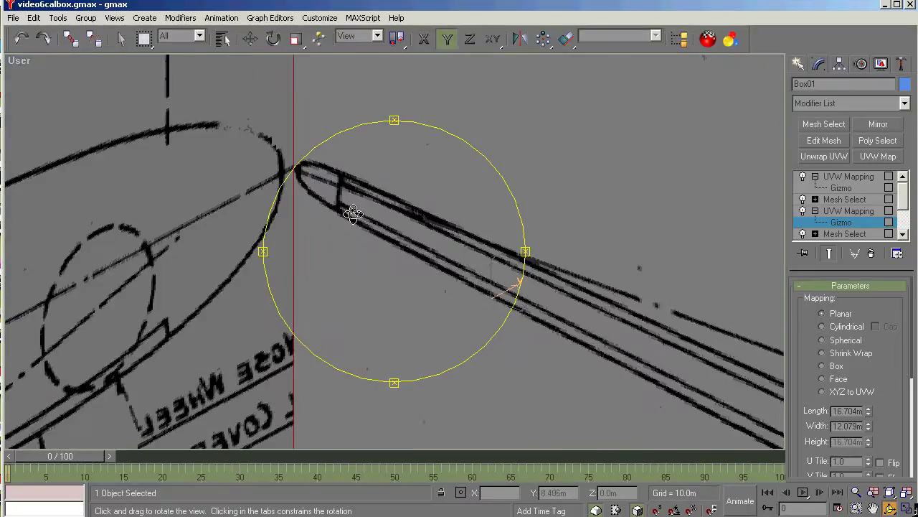
Move the second mapping's gizmo along Z to 5.317 m, aligning the nose with the side view
left_click(250, 45)
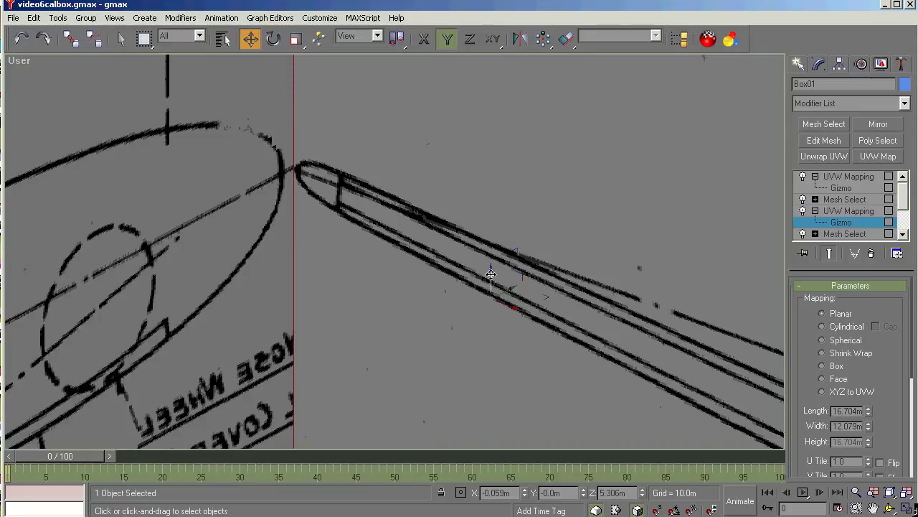
key("F7")
left_click_drag(490, 274, 489, 271)
scroll(302, 174, "up", 10)
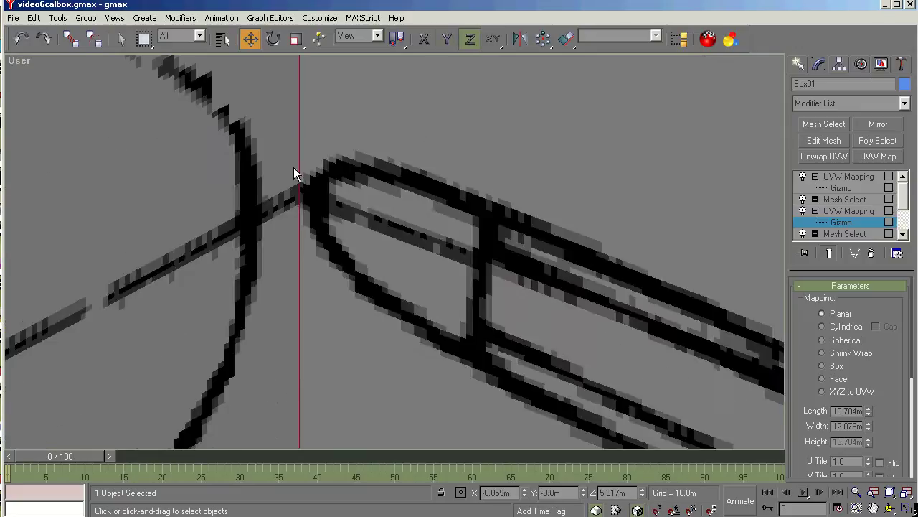
scroll(301, 199, "down", 2)
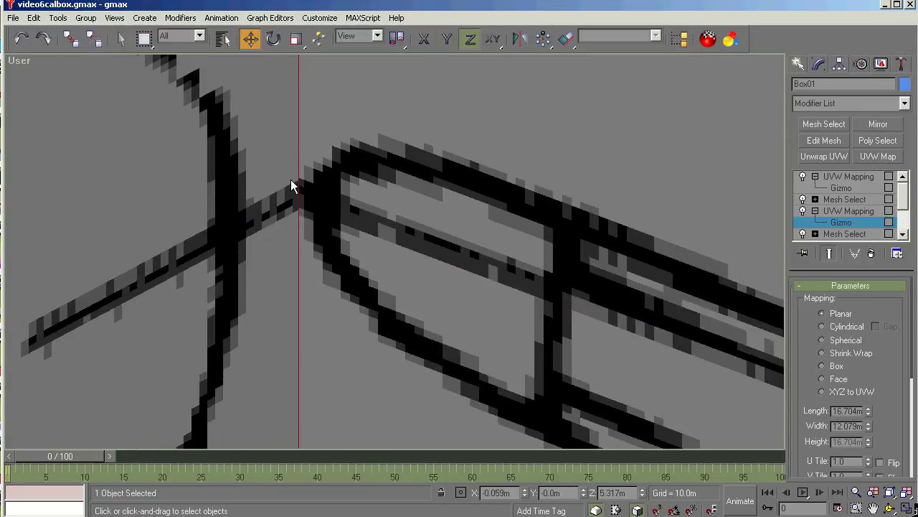
scroll(292, 186, "down", 10)
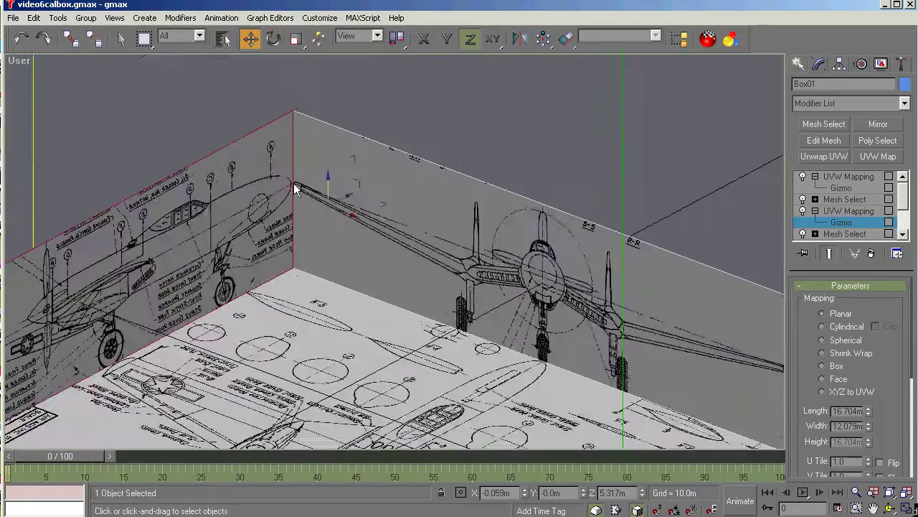
scroll(295, 188, "down", 3)
left_click(852, 213)
left_click(847, 177)
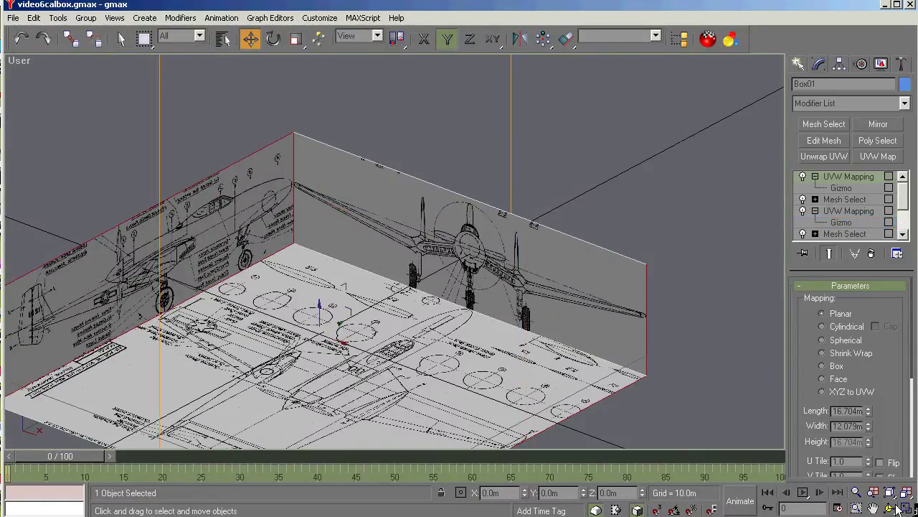
Orbit around the blueprint box from several sides, ending facing the side blueprint head-on
left_click(890, 508)
left_click_drag(375, 297, 566, 270)
left_click_drag(465, 270, 394, 253)
scroll(383, 247, "up", 5)
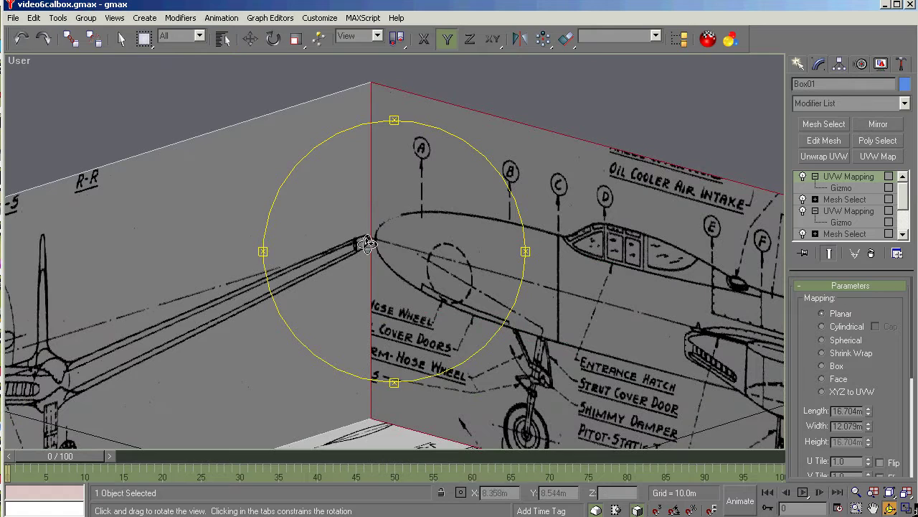
left_click_drag(397, 265, 440, 269)
mouse_move(369, 223)
left_mouse_down()
mouse_move(391, 255)
mouse_move(487, 266)
mouse_move(406, 274)
mouse_move(449, 294)
mouse_move(359, 225)
left_mouse_up()
Switch to the Right view and zoom in to inspect the side blueprint
key("r")
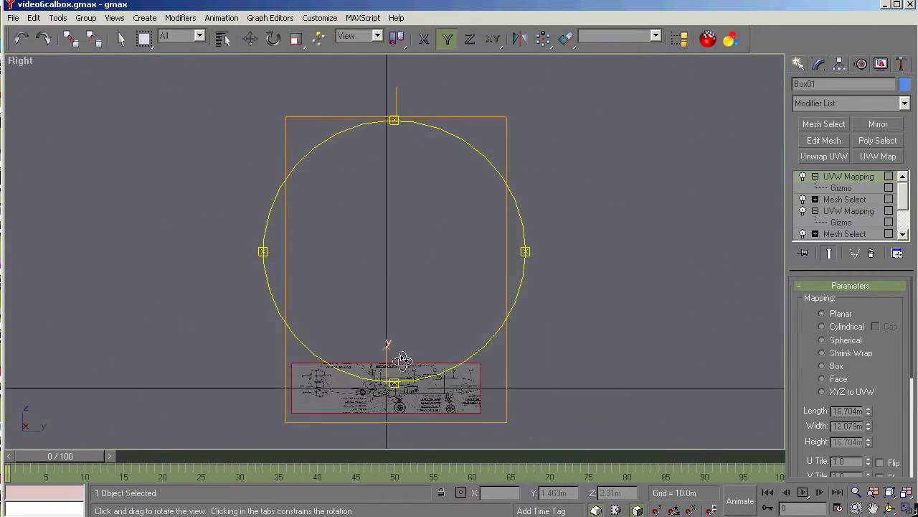
scroll(408, 400, "up", 5)
scroll(409, 300, "down", 5)
scroll(217, 358, "up", 5)
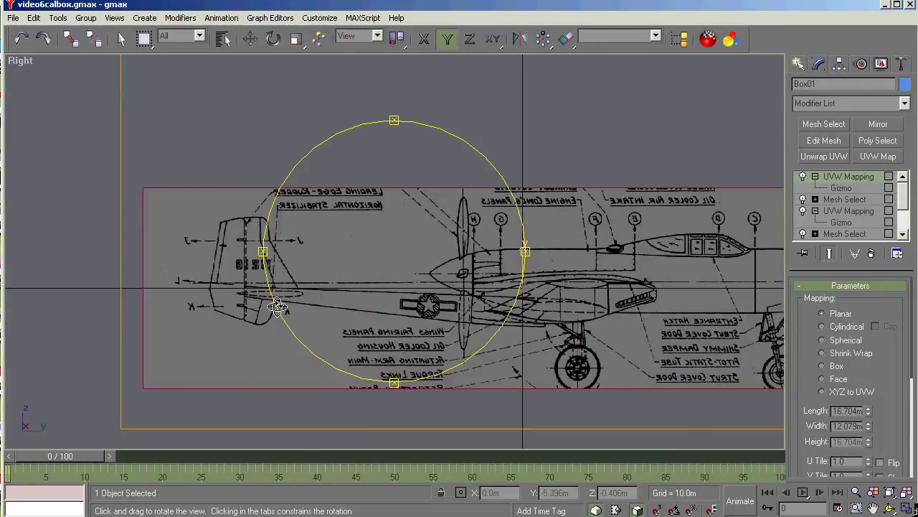
scroll(274, 302, "down", 2)
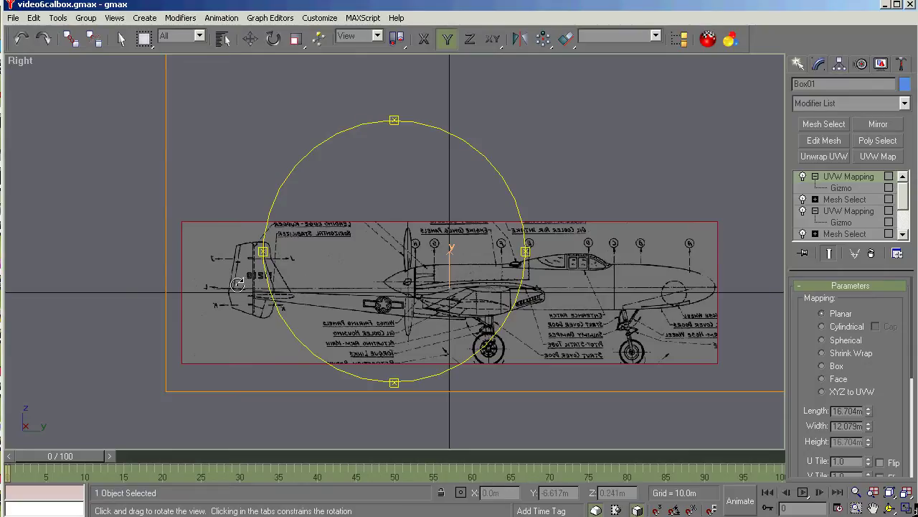
Orbit back to an angled isometric overview of the whole blueprint box
mouse_move(373, 307)
left_mouse_down()
mouse_move(405, 320)
mouse_move(363, 328)
mouse_move(457, 327)
mouse_move(551, 346)
mouse_move(421, 273)
mouse_move(423, 309)
mouse_move(417, 269)
mouse_move(438, 271)
mouse_move(404, 260)
mouse_move(412, 285)
mouse_move(417, 266)
mouse_move(409, 273)
mouse_move(291, 258)
mouse_move(411, 269)
mouse_move(430, 284)
mouse_move(399, 281)
left_mouse_up()
scroll(452, 276, "up", 5)
scroll(398, 271, "down", 5)
left_click_drag(413, 249, 361, 224)
mouse_move(447, 243)
left_mouse_down()
mouse_move(406, 243)
mouse_move(548, 240)
mouse_move(454, 267)
mouse_move(541, 242)
mouse_move(518, 242)
mouse_move(558, 191)
left_mouse_up()
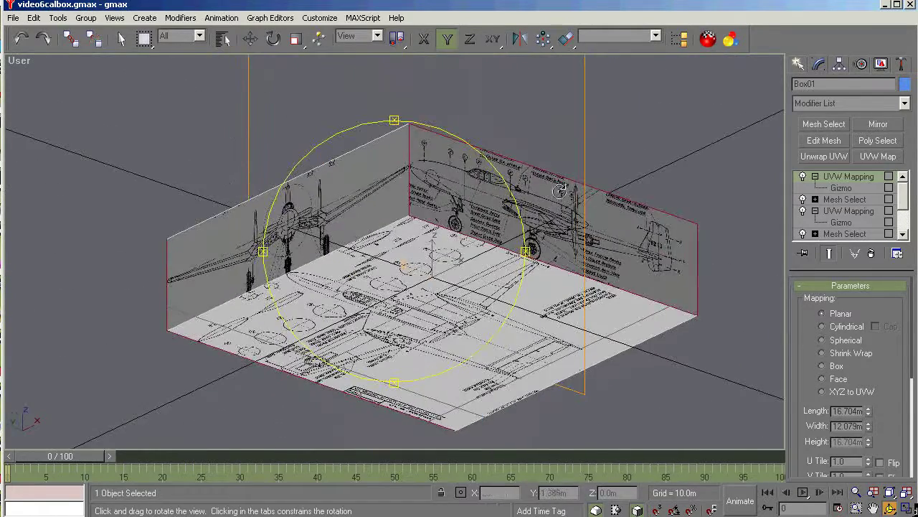
Create a Tape helper in Top view spanning wingtip to wingtip, measuring 16.443 m
left_click(799, 63)
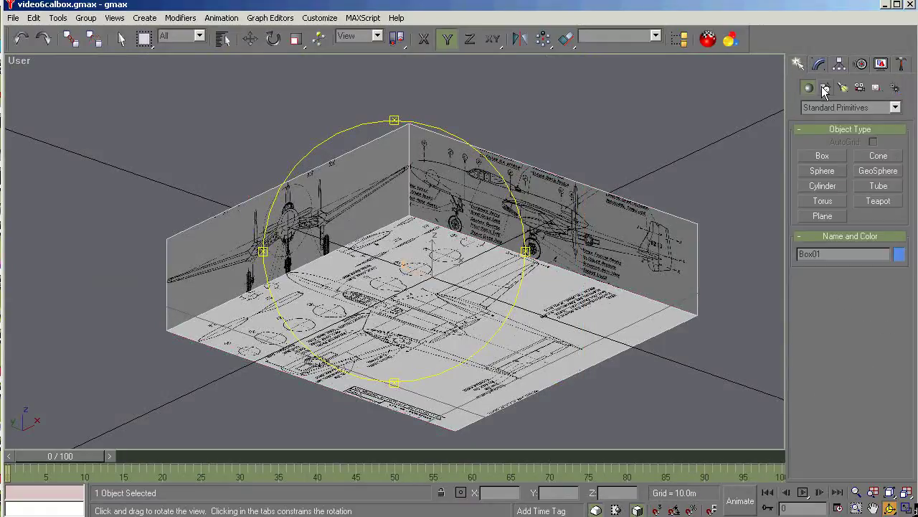
left_click(877, 88)
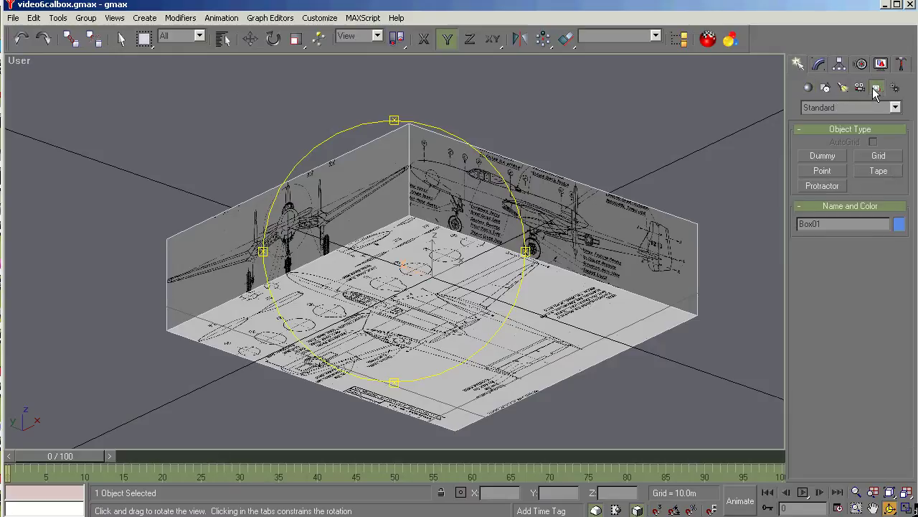
left_click(878, 171)
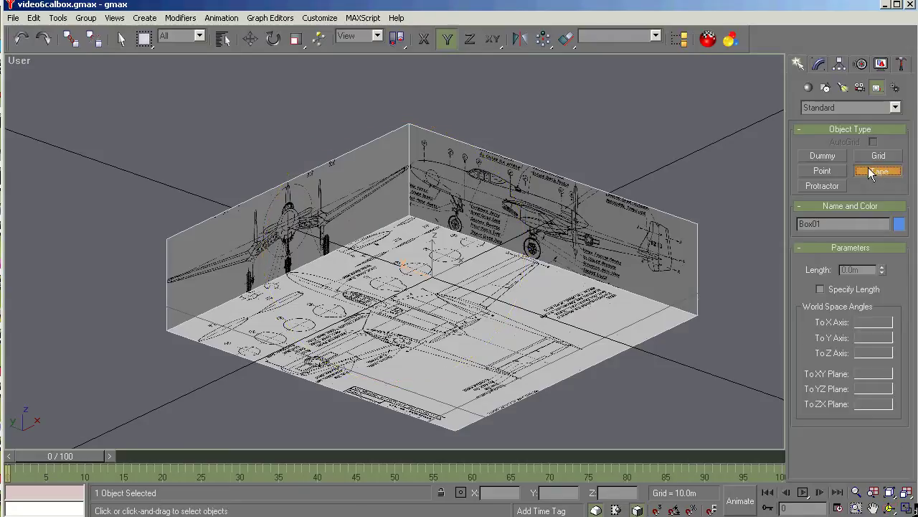
key("t")
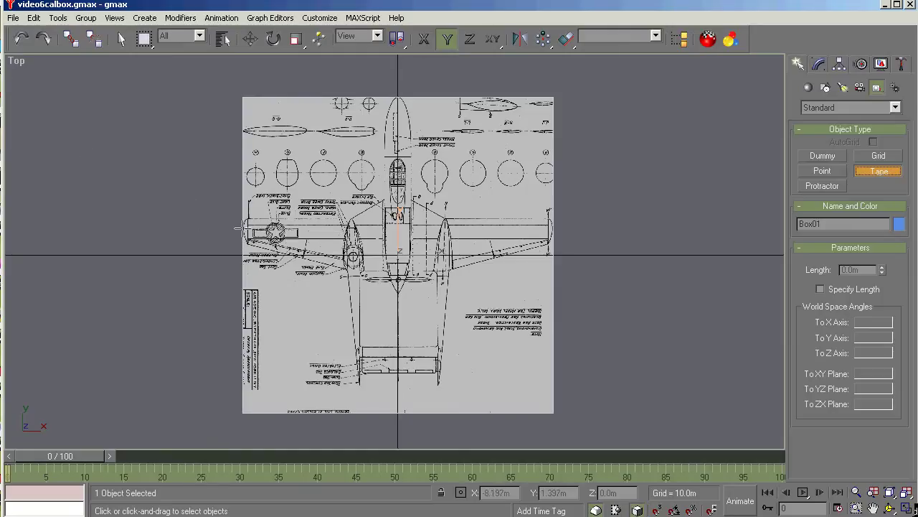
left_click_drag(238, 228, 557, 229)
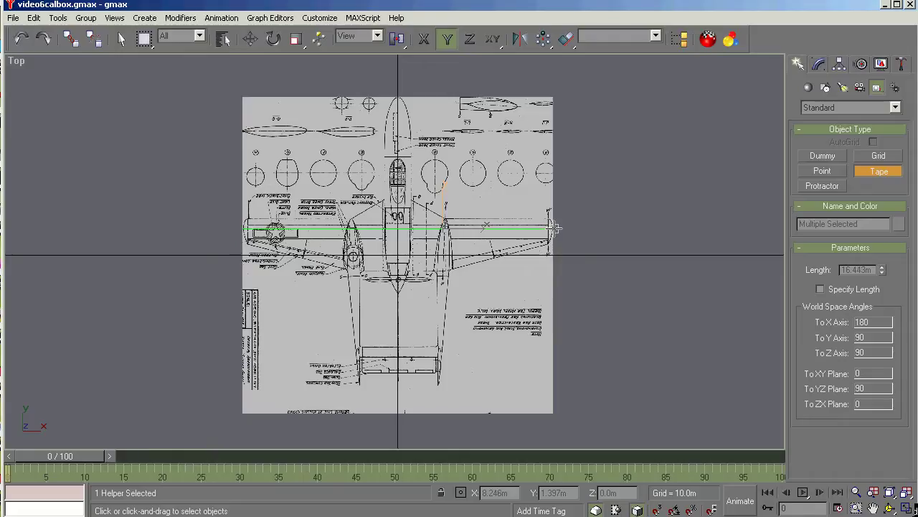
left_click_drag(557, 229, 557, 228)
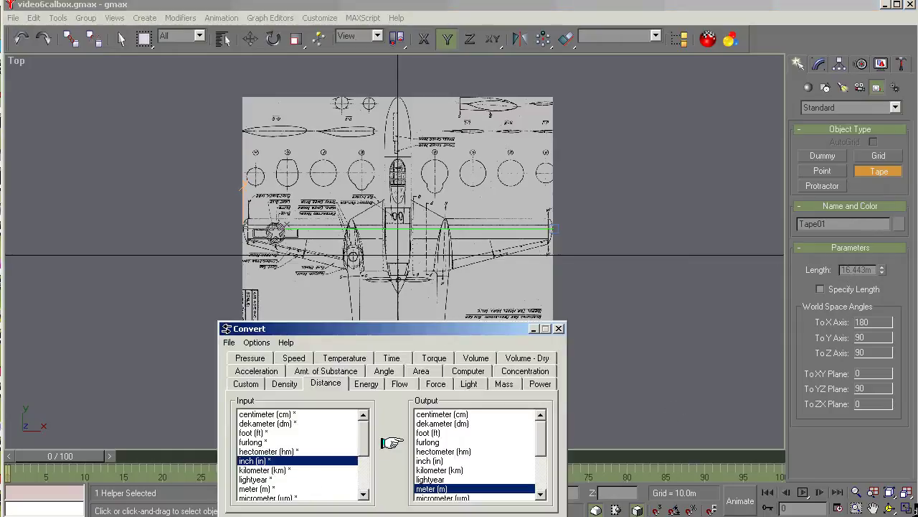
In Convert, read 646 inches as 16.4084 m, convert 0.03 m to 1.181099 inches, then hide it
left_click_drag(330, 332, 336, 203)
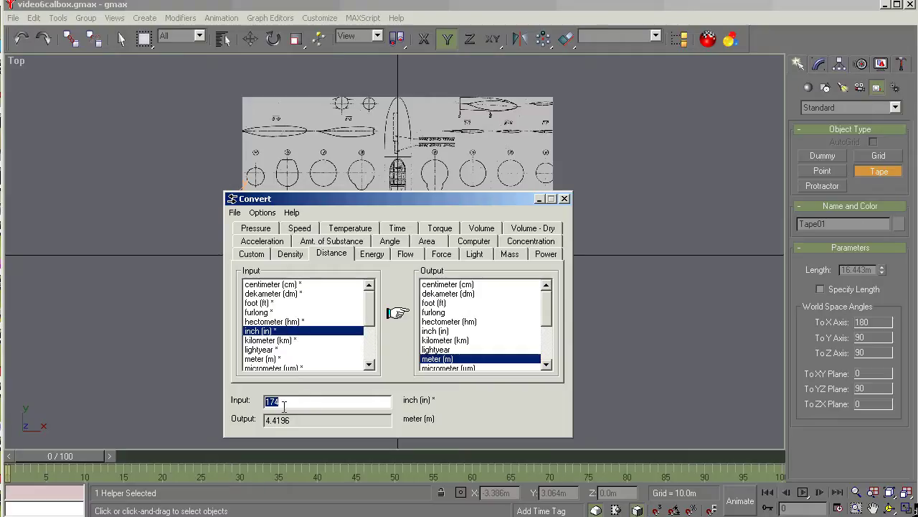
type("646")
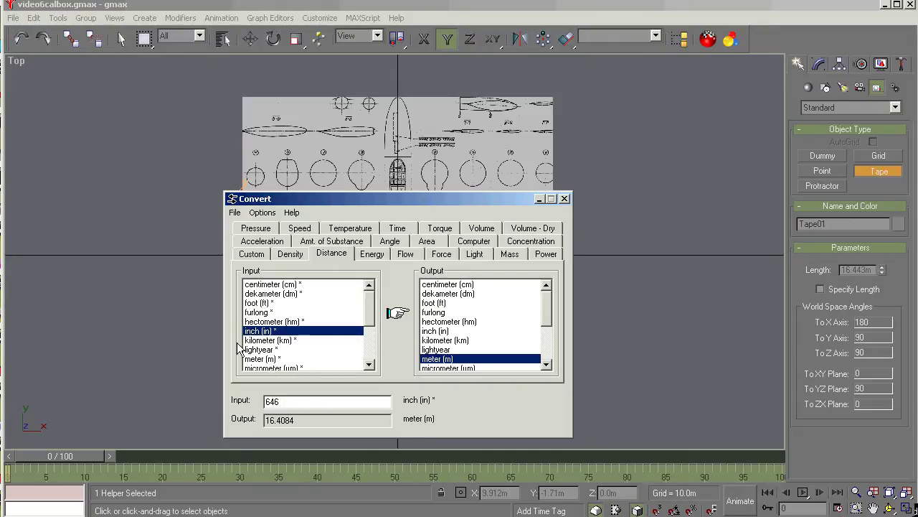
left_click(259, 359)
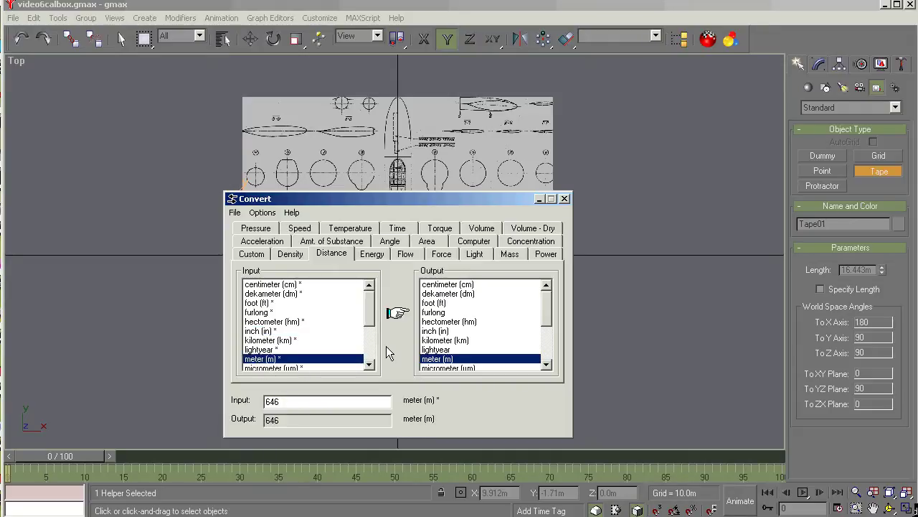
left_click(434, 332)
key("Tab")
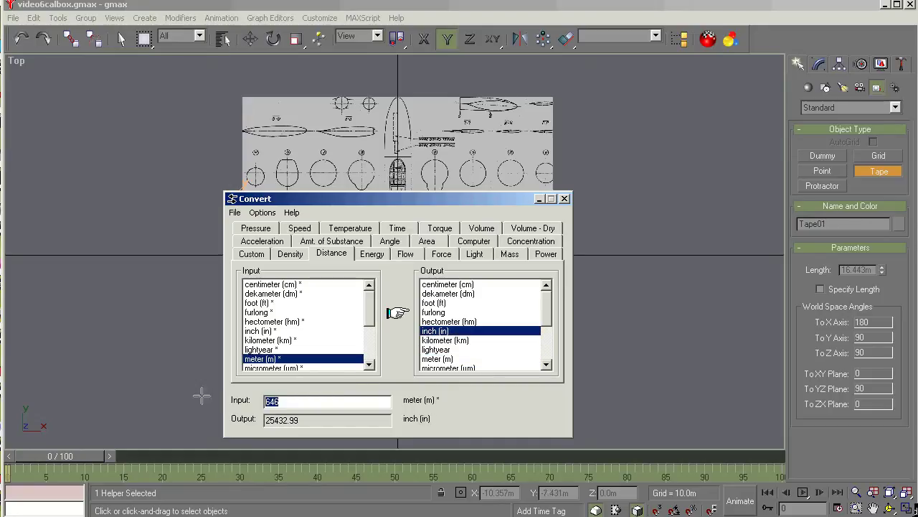
type(".03")
left_click(538, 198)
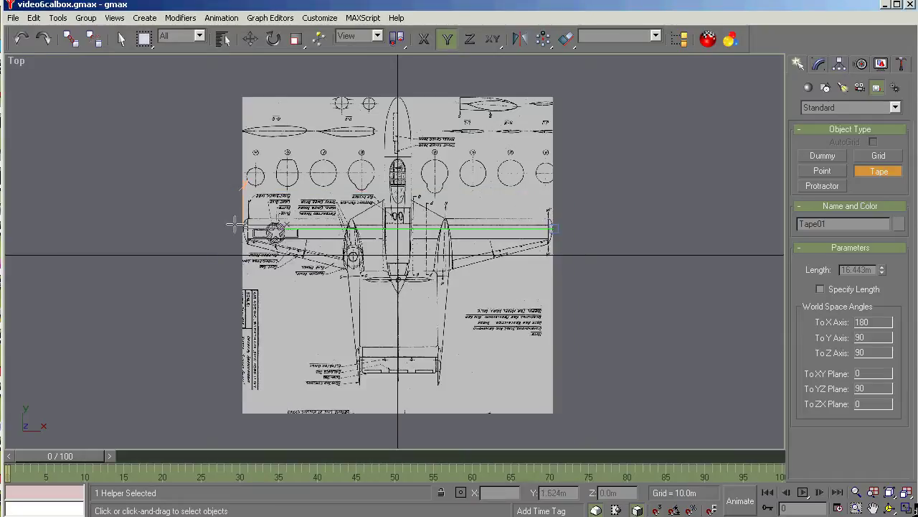
left_click(857, 507)
left_click_drag(574, 199, 539, 244)
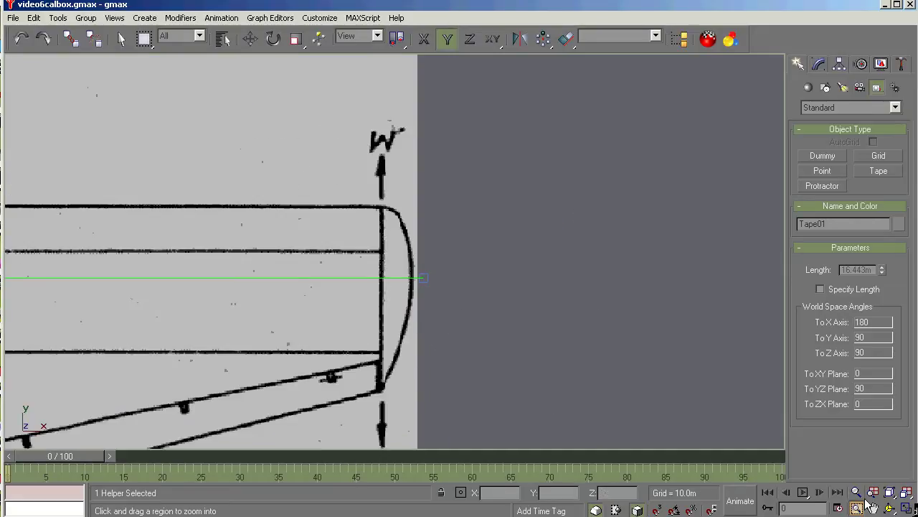
left_click(856, 491)
scroll(691, 317, "down", 5)
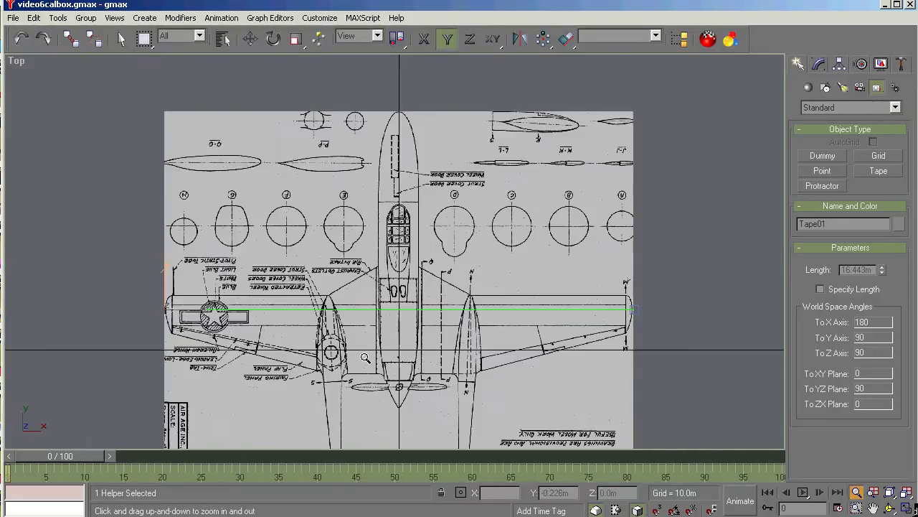
scroll(143, 317, "up", 8)
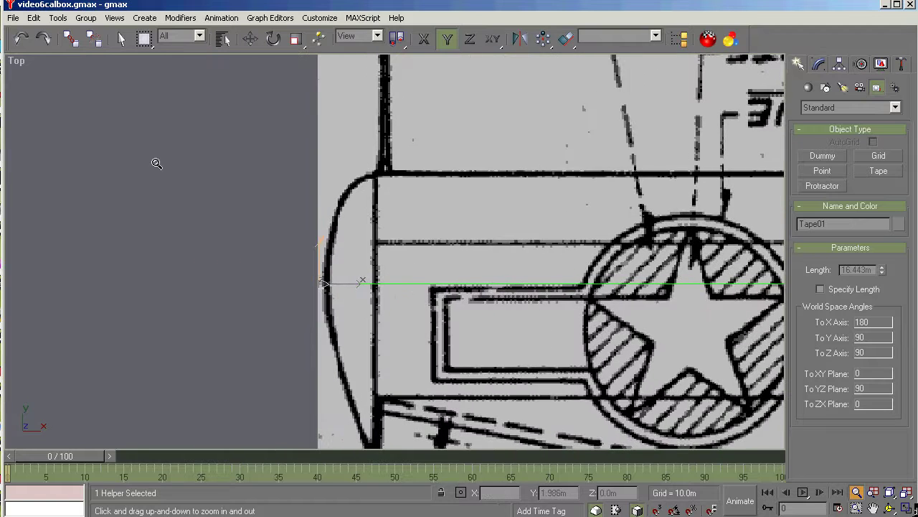
scroll(156, 163, "down", 8)
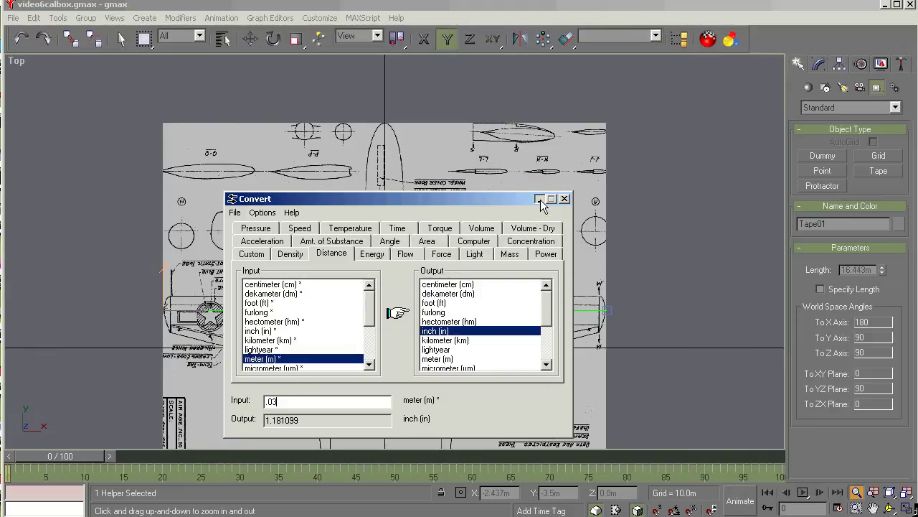
left_click(541, 201)
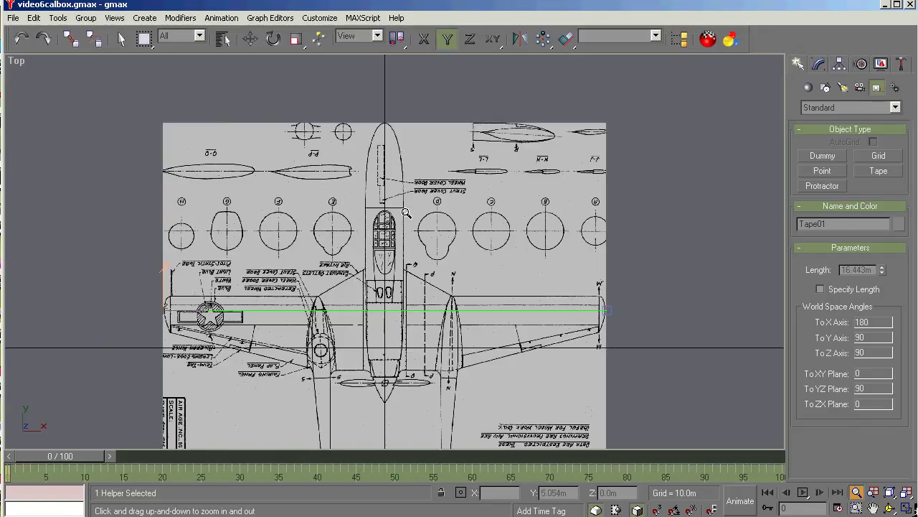
left_click(890, 507)
Orbit to an angled view and undo the wingspan Tape01 helper
left_click_drag(322, 283, 447, 170)
left_click_drag(399, 291, 212, 339)
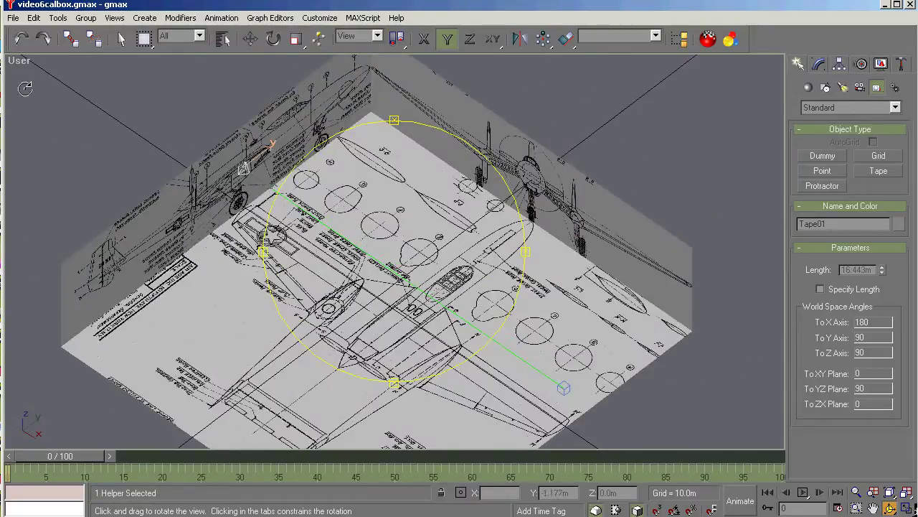
left_click(22, 38)
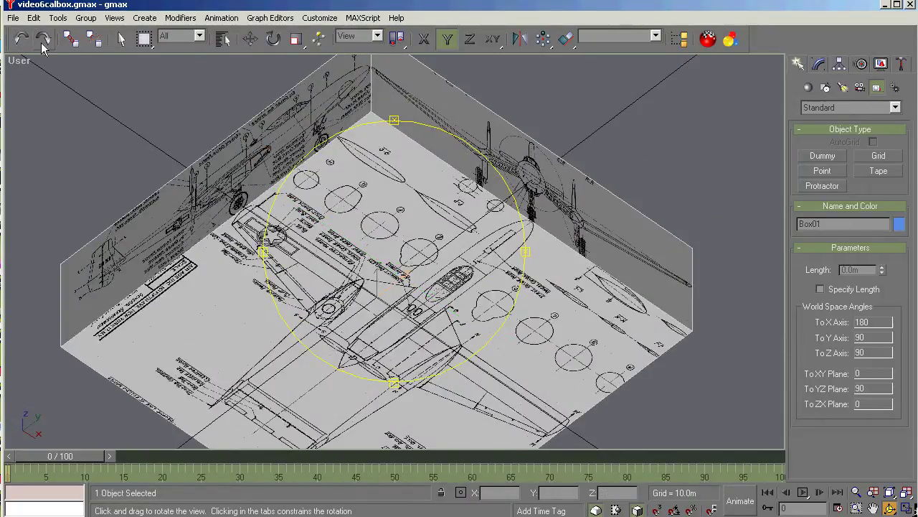
Return to a straight Top view of the blueprint box
left_click_drag(373, 248, 403, 276)
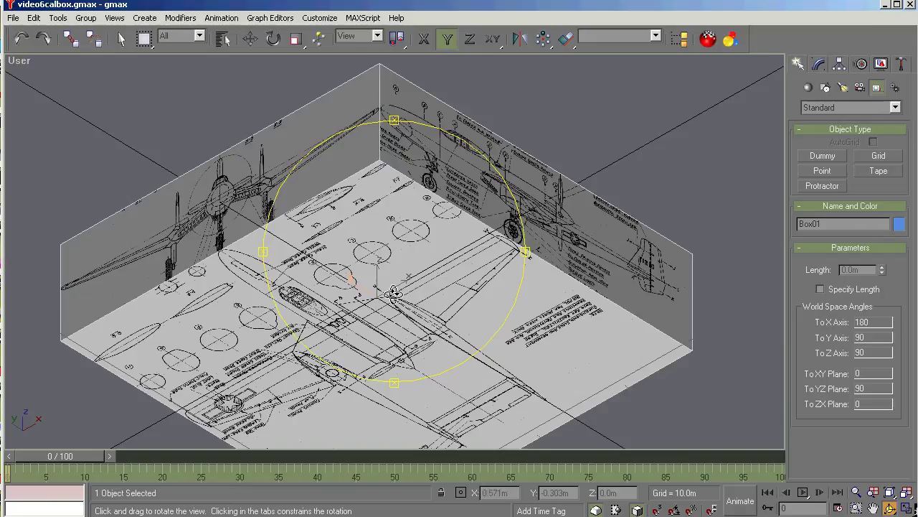
left_click_drag(394, 292, 586, 352)
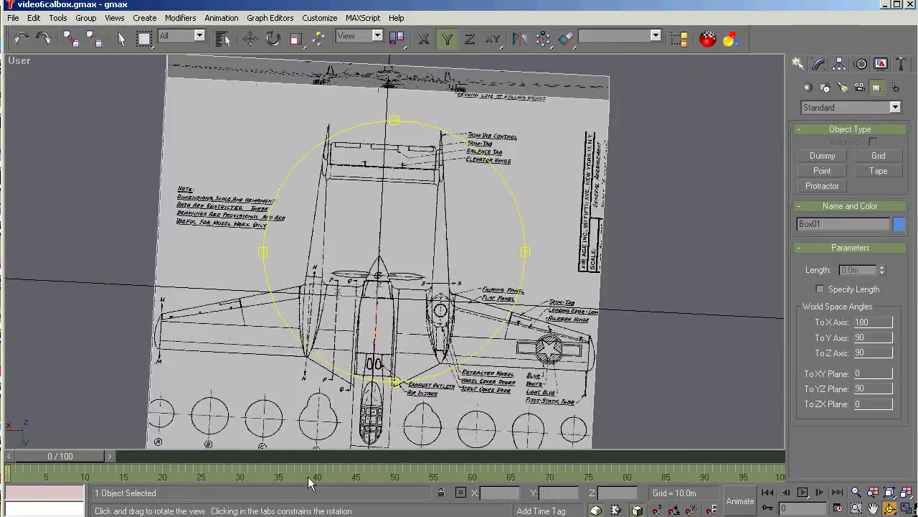
left_click_drag(359, 355, 364, 356)
key("t")
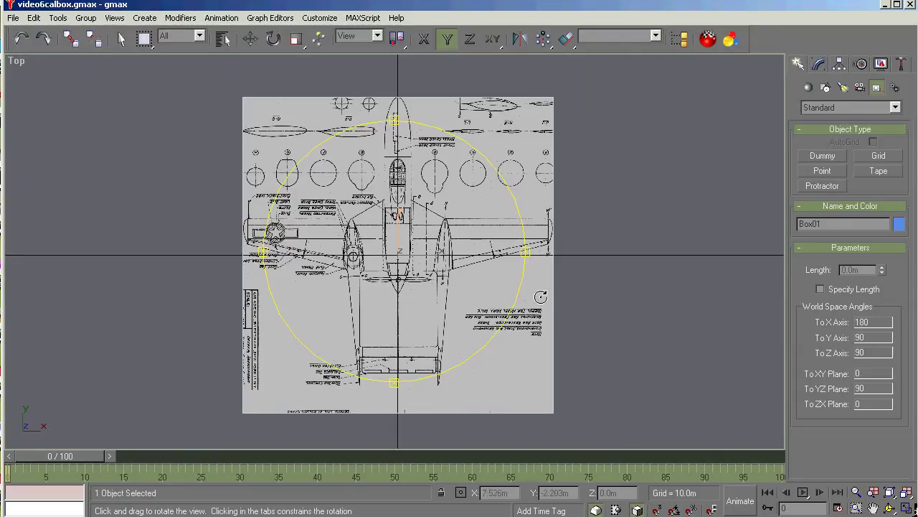